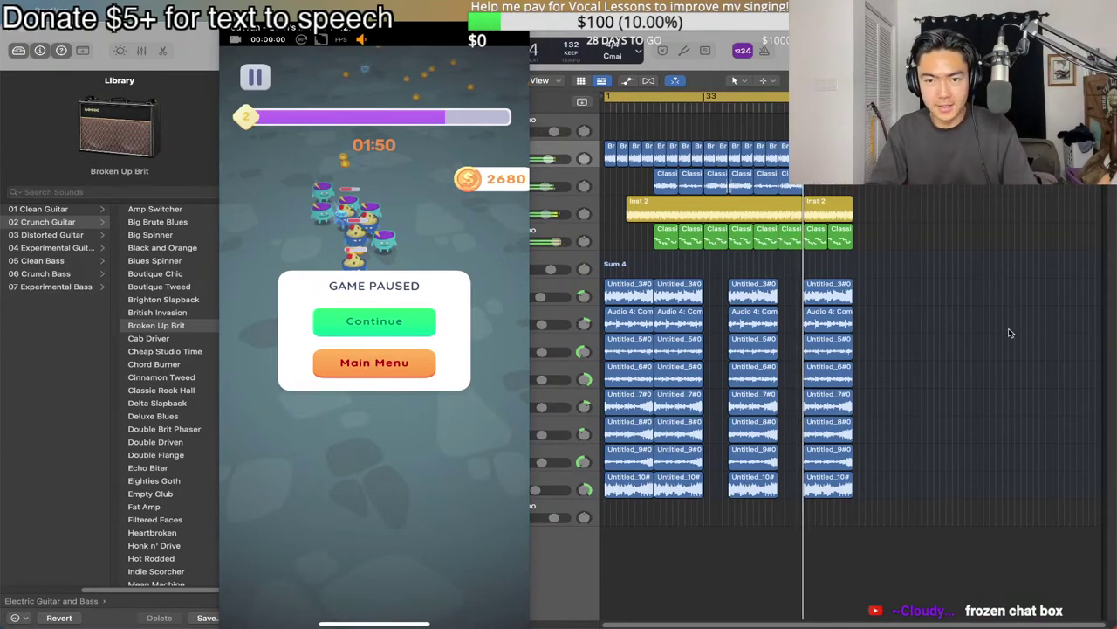
Delete the Inst 2, Classic Electric Piano and Audio 3–10 regions from bar 65 onward, and play back the arrangement with cycling on.
click(944, 343)
drag(851, 522, 812, 184)
key(Delete)
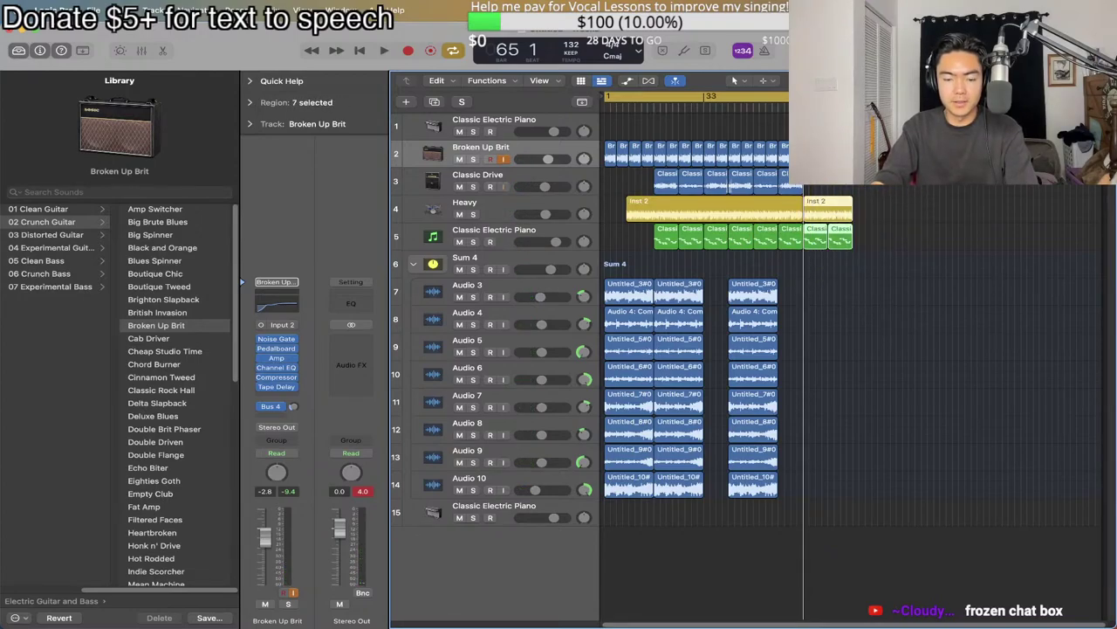
key(space)
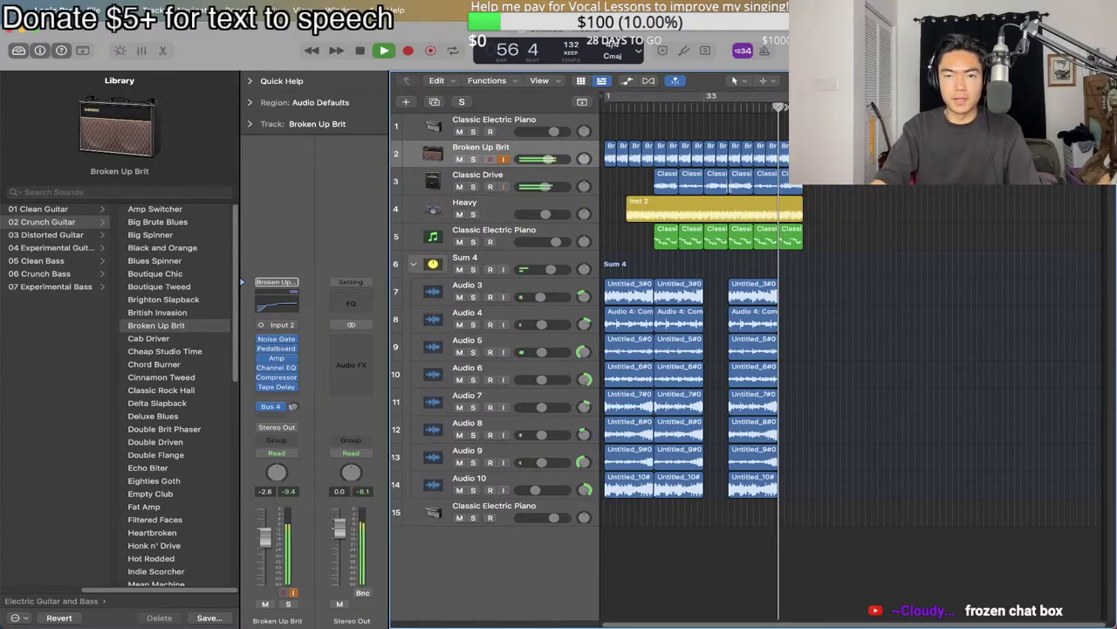
key(c)
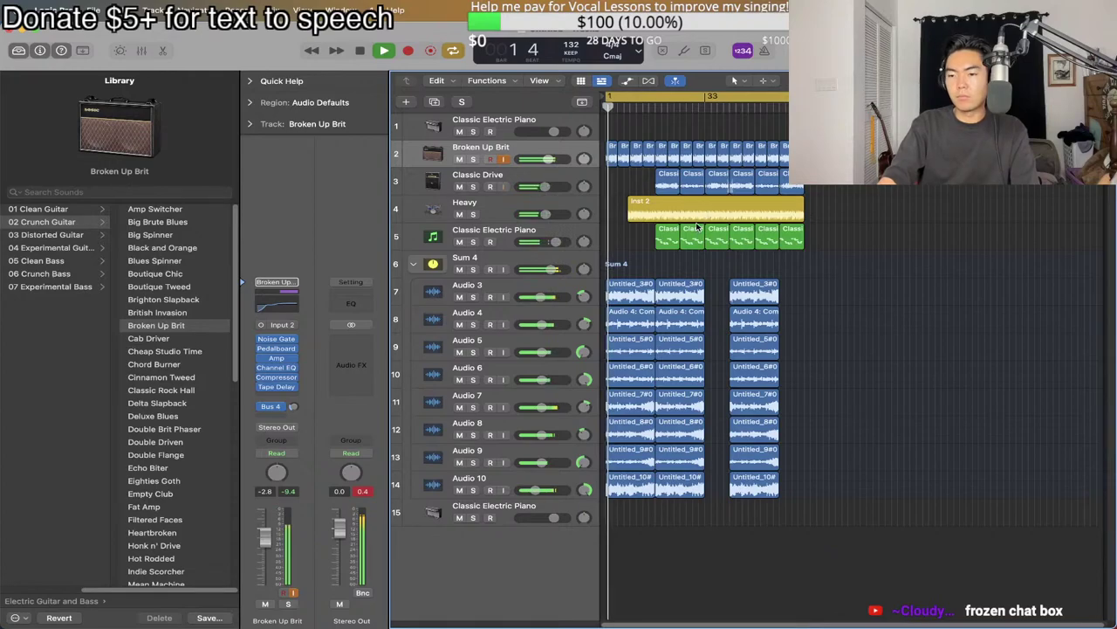
Delete the opening block of regions on tracks Audio 3 to Audio 10, leaving bars 1 to 17 empty there.
key(space)
drag(617, 504, 637, 288)
key(Delete)
key(space)
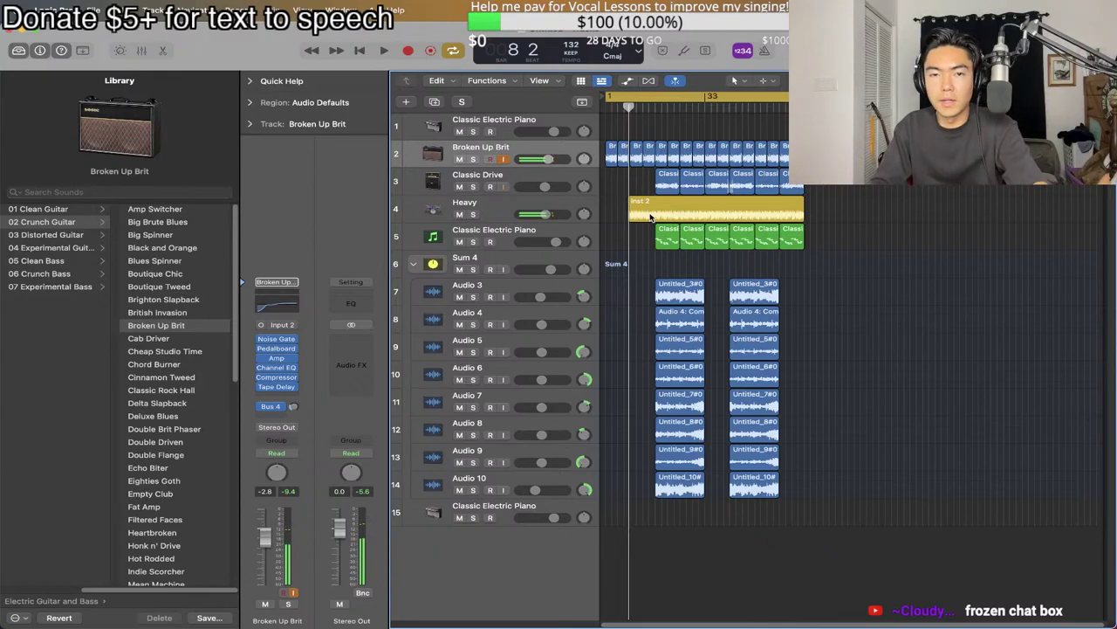
Extend the start of the Inst 2 region on the Heavy track to about half a bar before bar 9, checking it by playback.
scroll(651, 216, up, 5)
drag(644, 215, 640, 215)
key(space)
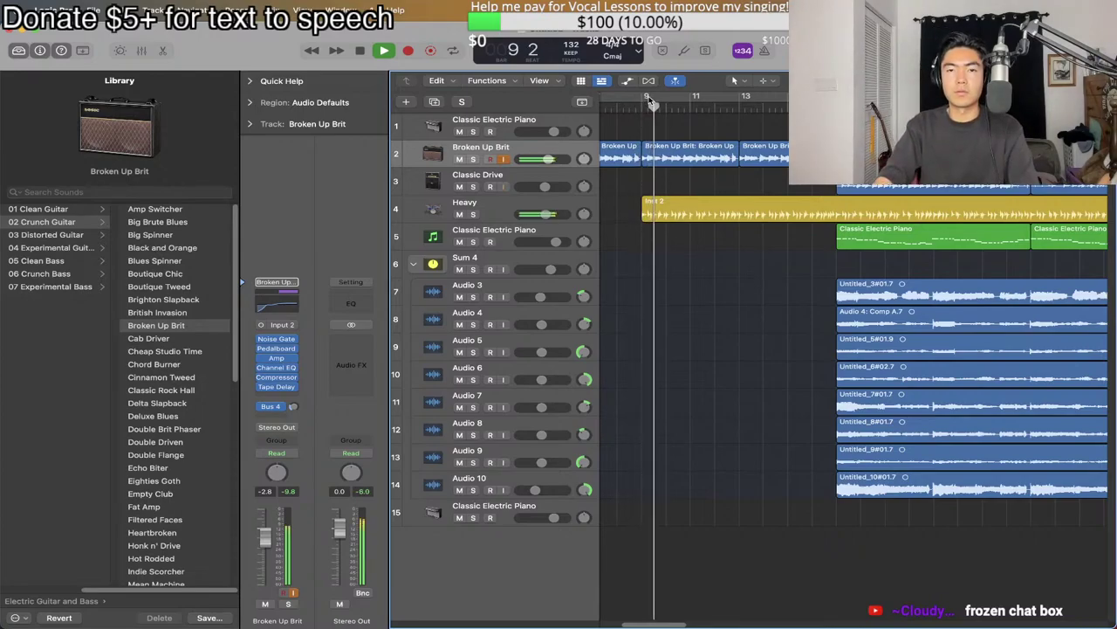
drag(640, 215, 637, 215)
click(604, 107)
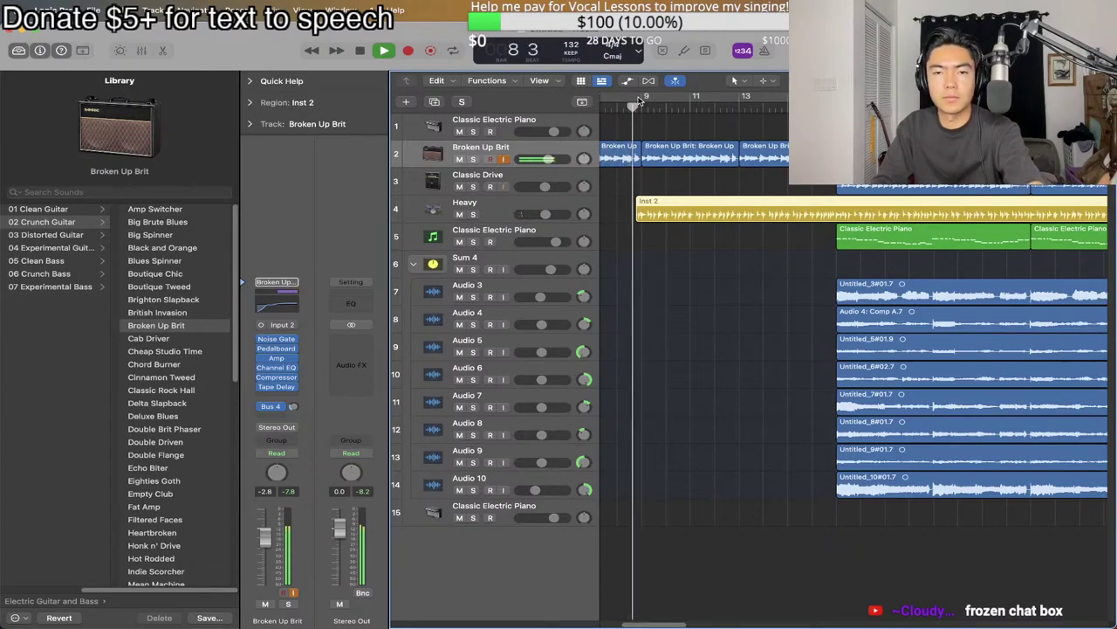
key(space)
drag(636, 215, 630, 215)
click(607, 108)
key(space)
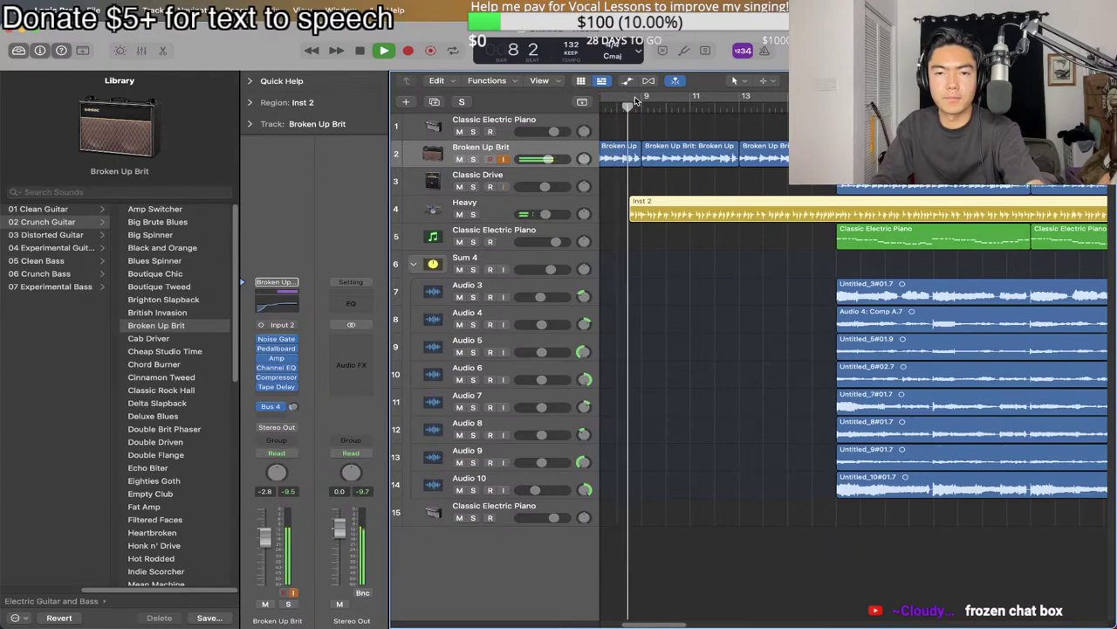
click(635, 96)
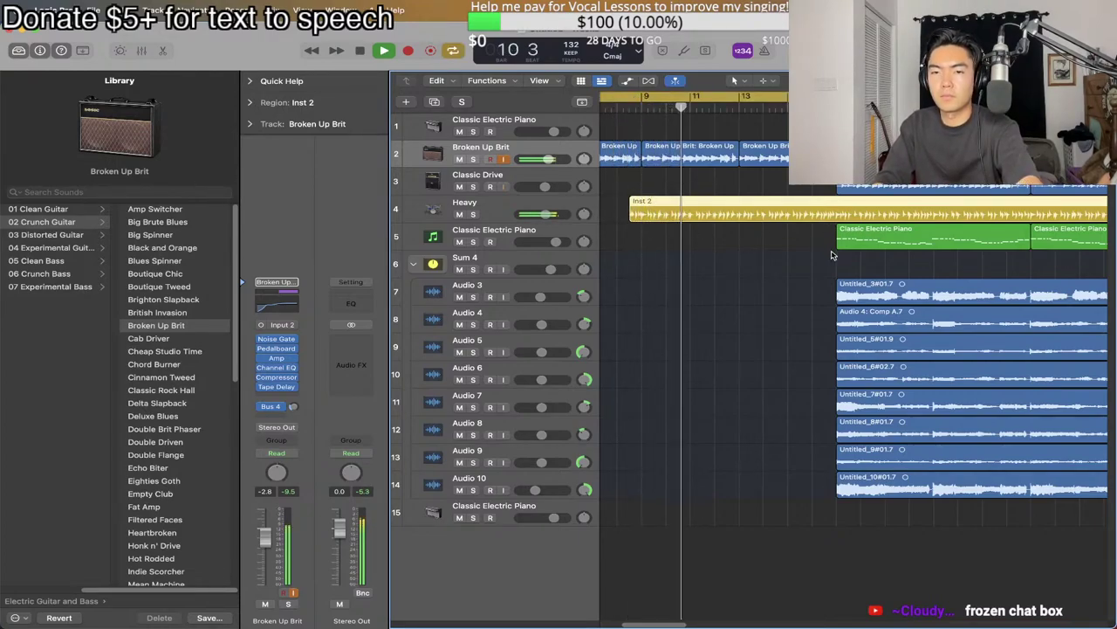
Copy the Classic Electric Piano region at bar 17 to bar 9 on the same track and listen to the transition.
click(859, 261)
click(878, 244)
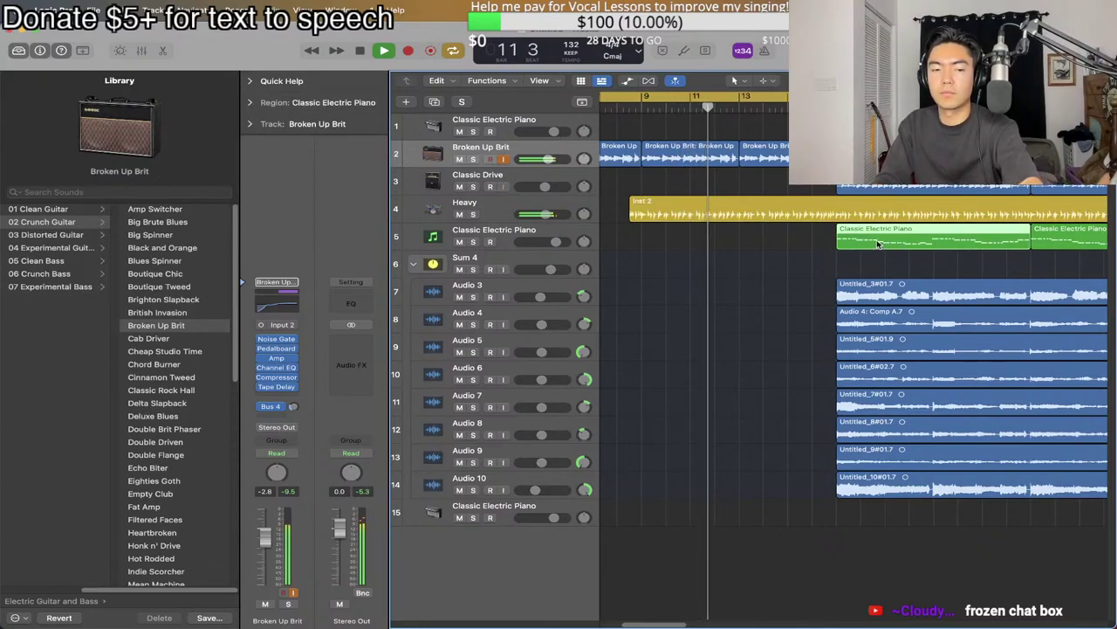
drag(878, 243, 695, 242)
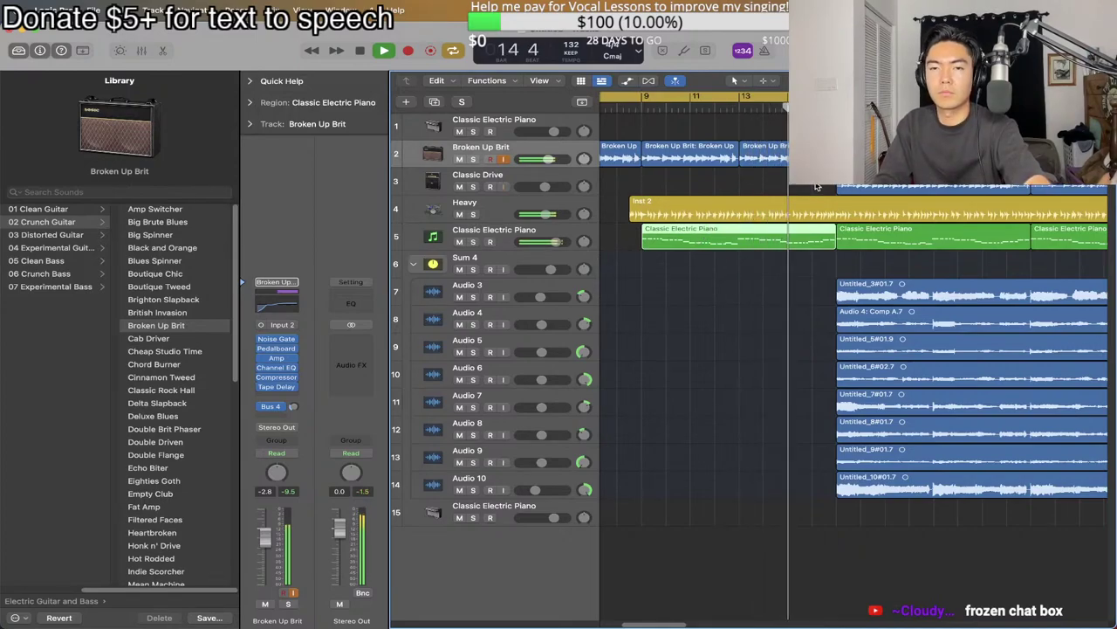
scroll(795, 210, down, 2)
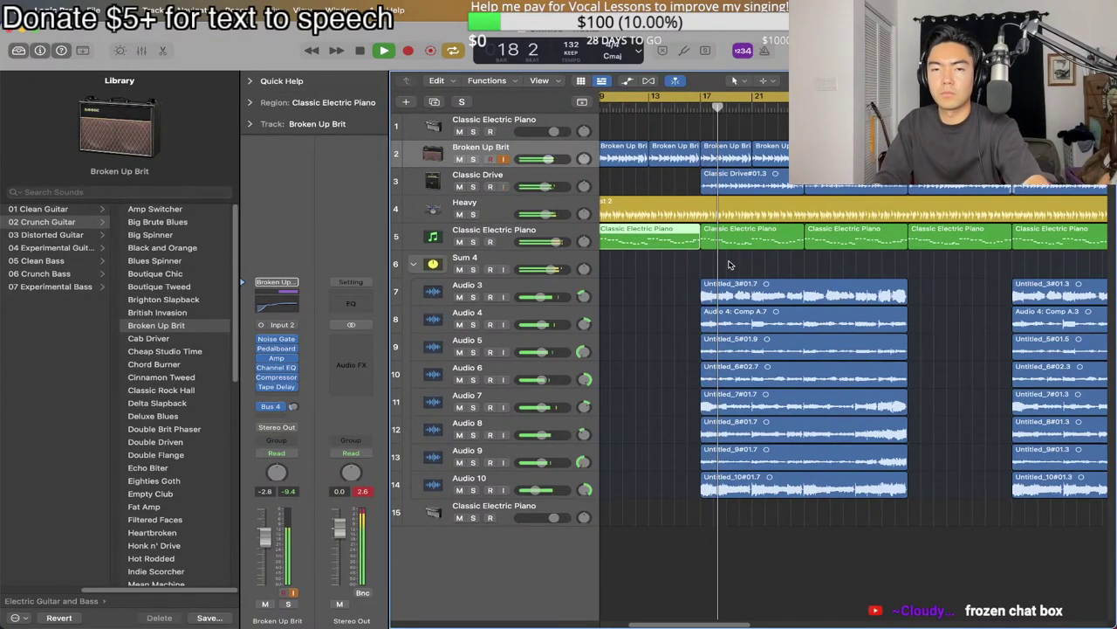
key(space)
Move all six Classic Drive regions earlier so they start at bar 9, and play the song from the beginning.
scroll(694, 236, left, 3)
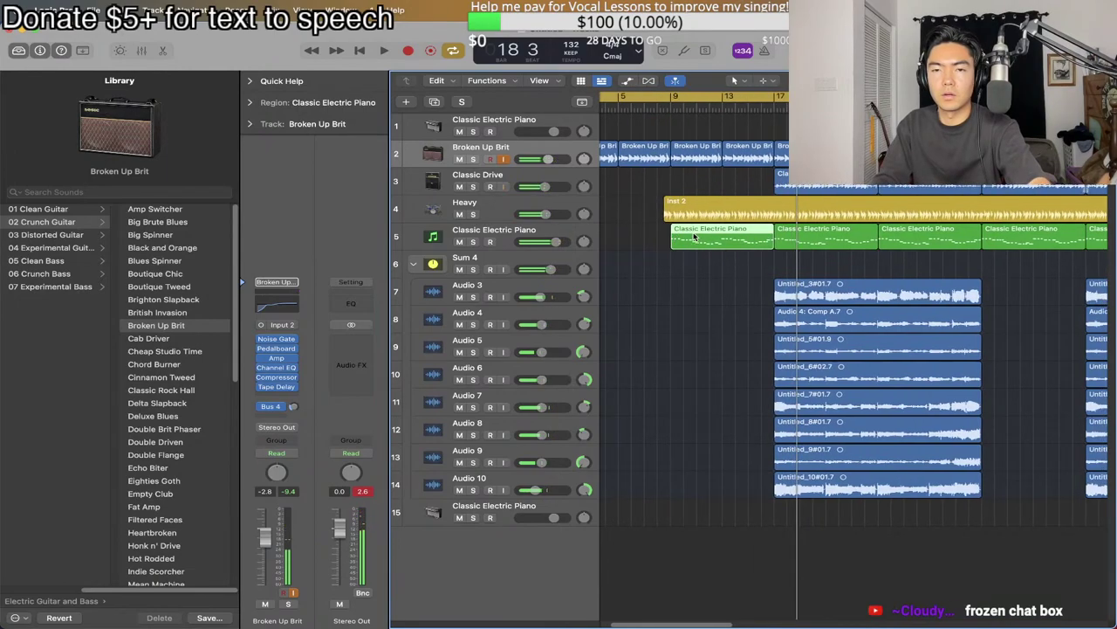
scroll(702, 218, down, 5)
drag(653, 188, 997, 186)
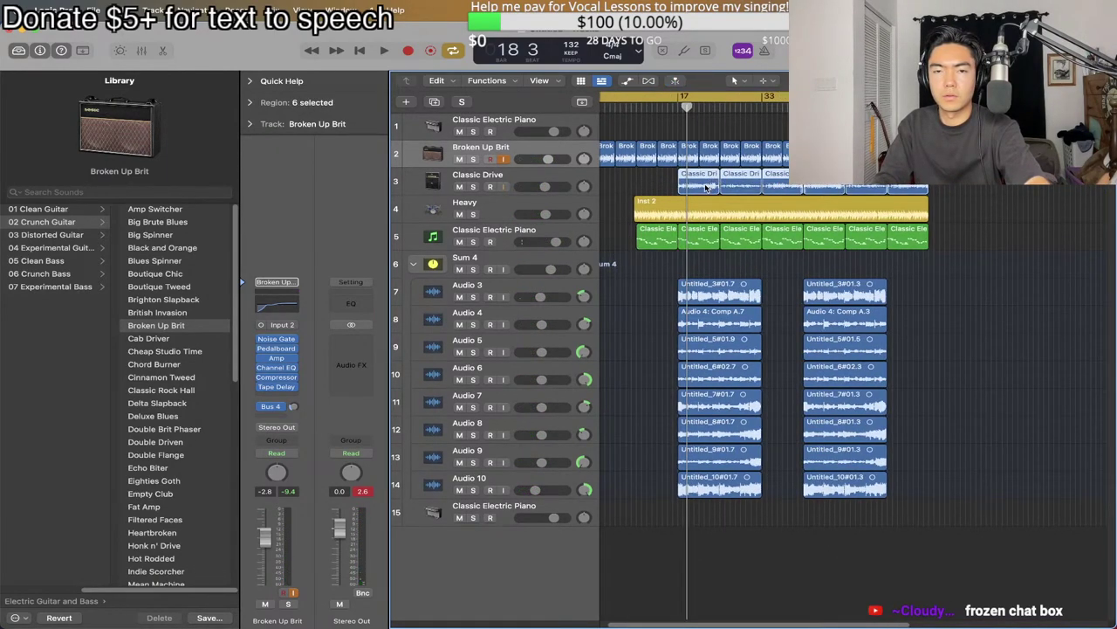
drag(705, 187, 662, 189)
drag(628, 107, 606, 109)
key(space)
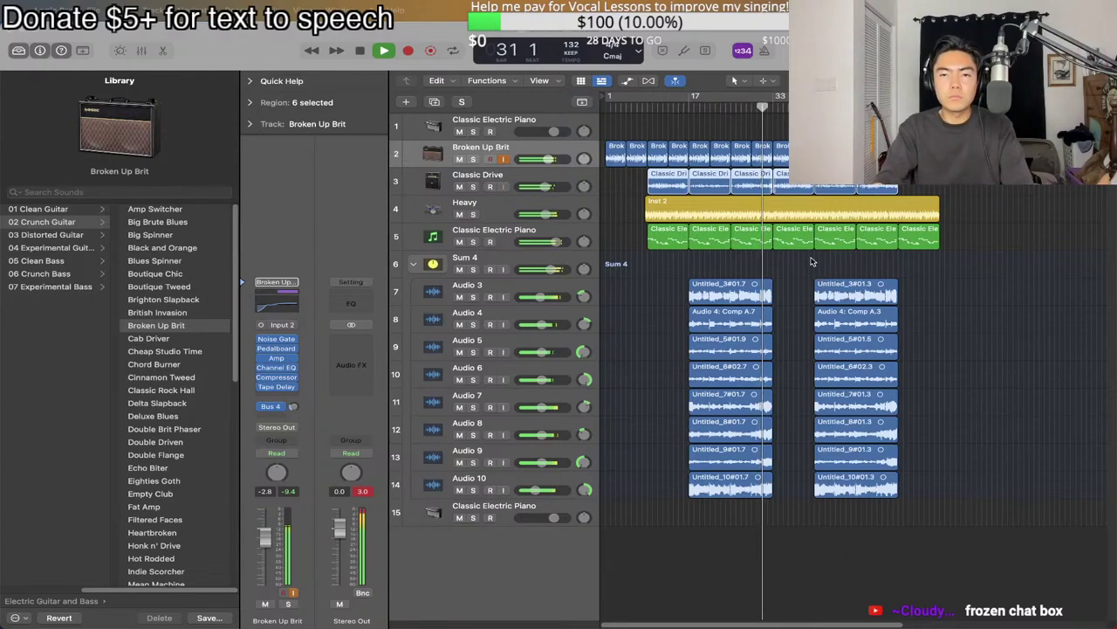
Move the second block of Audio 3–10 regions to bar 57 and extend the Inst 2 region to bar 73.
shift+click(859, 293)
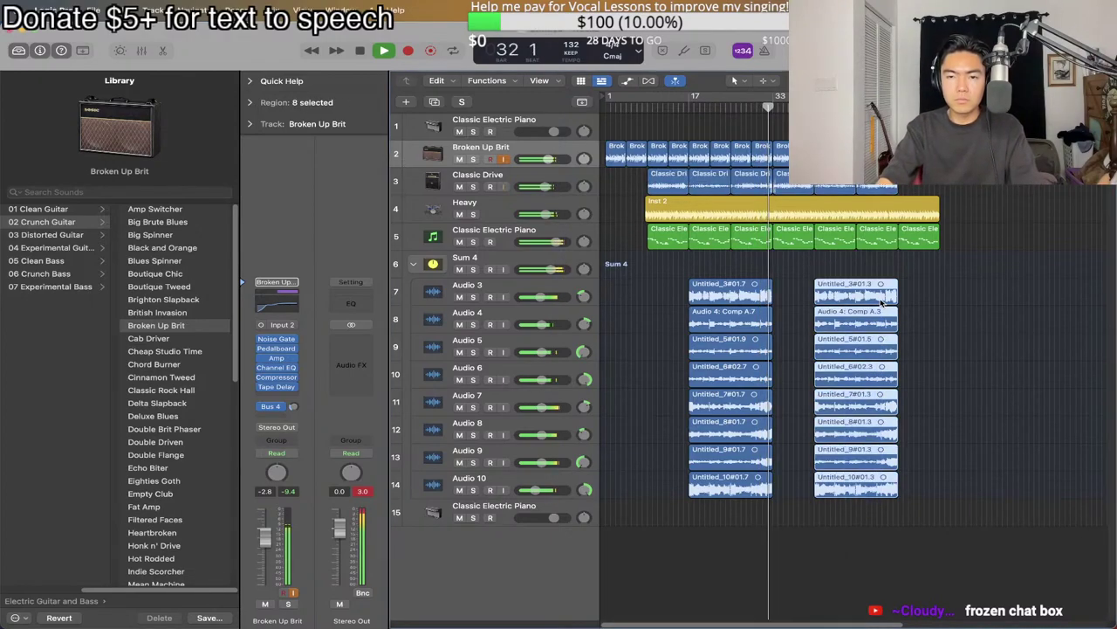
drag(860, 294, 940, 286)
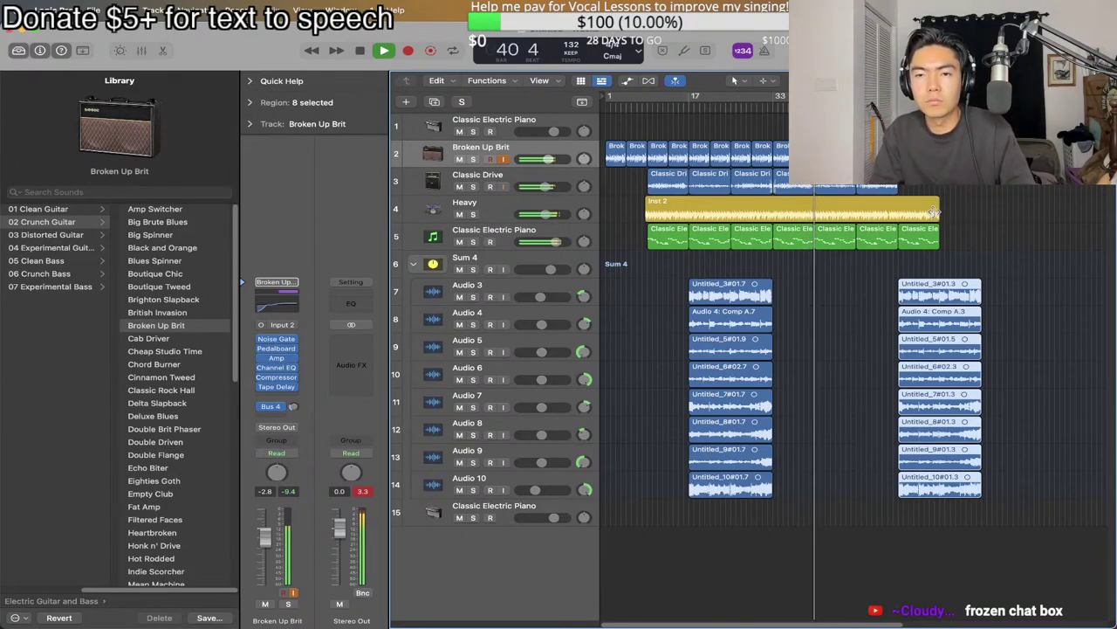
drag(936, 213, 976, 218)
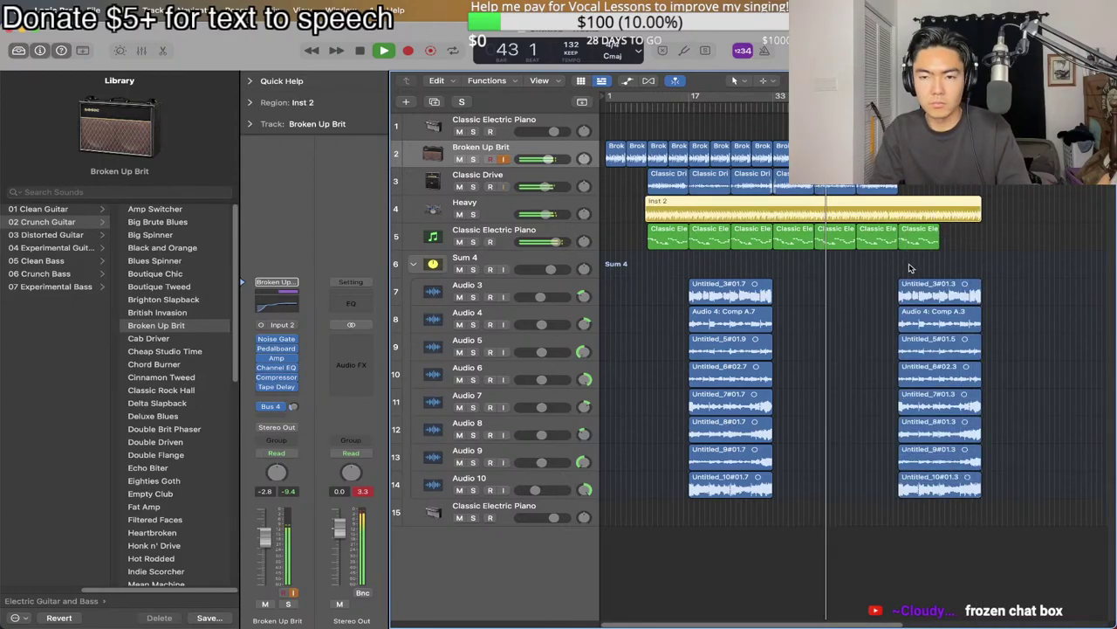
Delete the last Classic Electric Piano region and shorten the Inst 2 region so that it ends at bar 57.
click(918, 237)
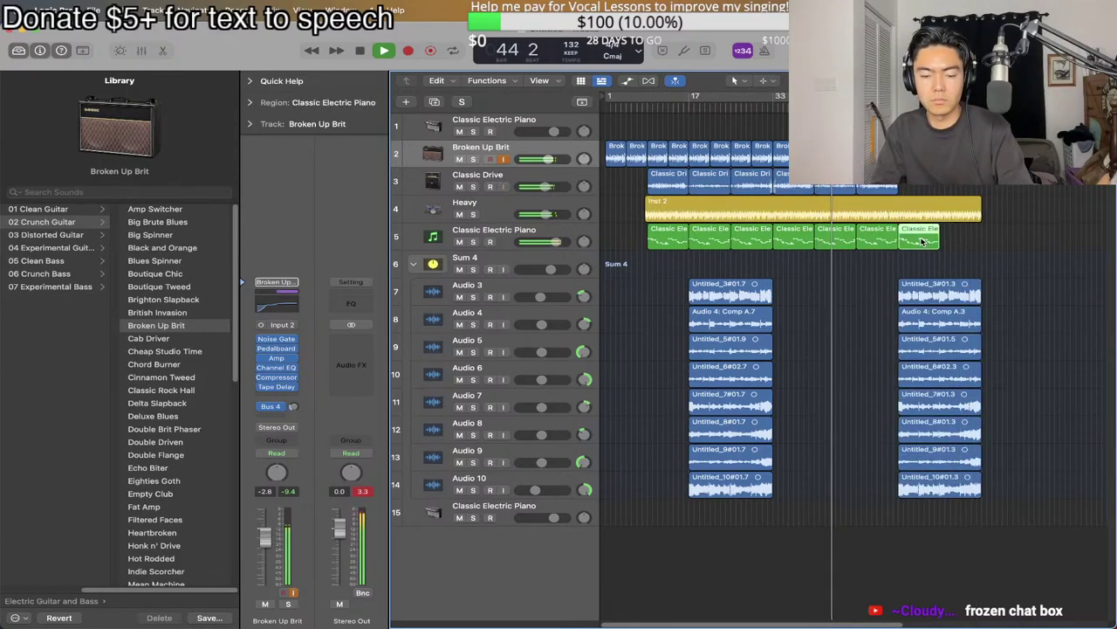
key(Delete)
key(super+t)
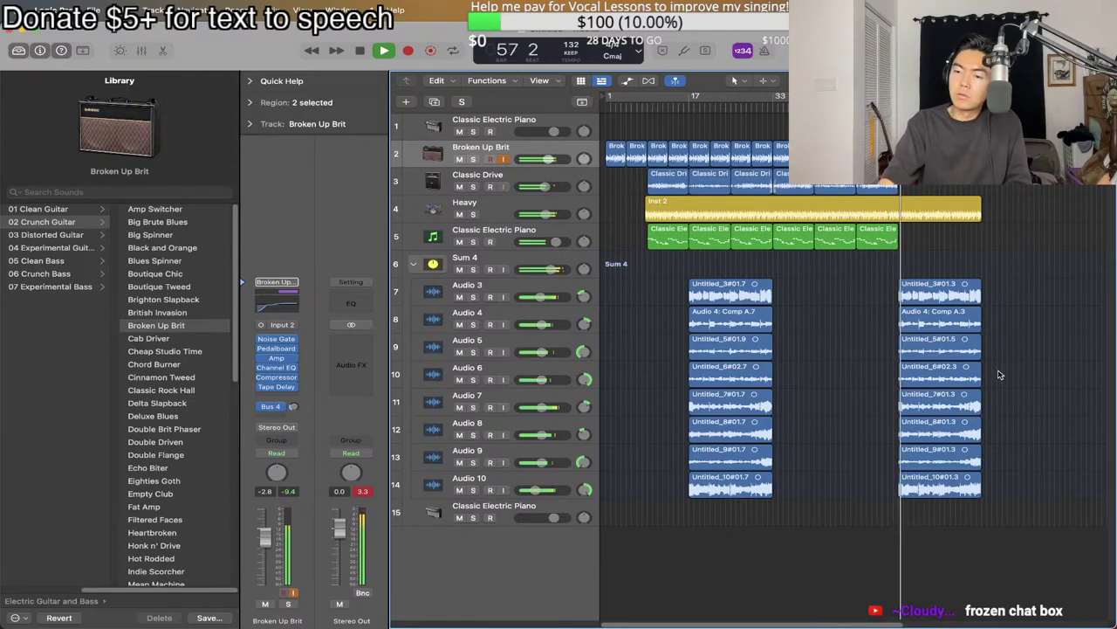
drag(989, 211, 898, 215)
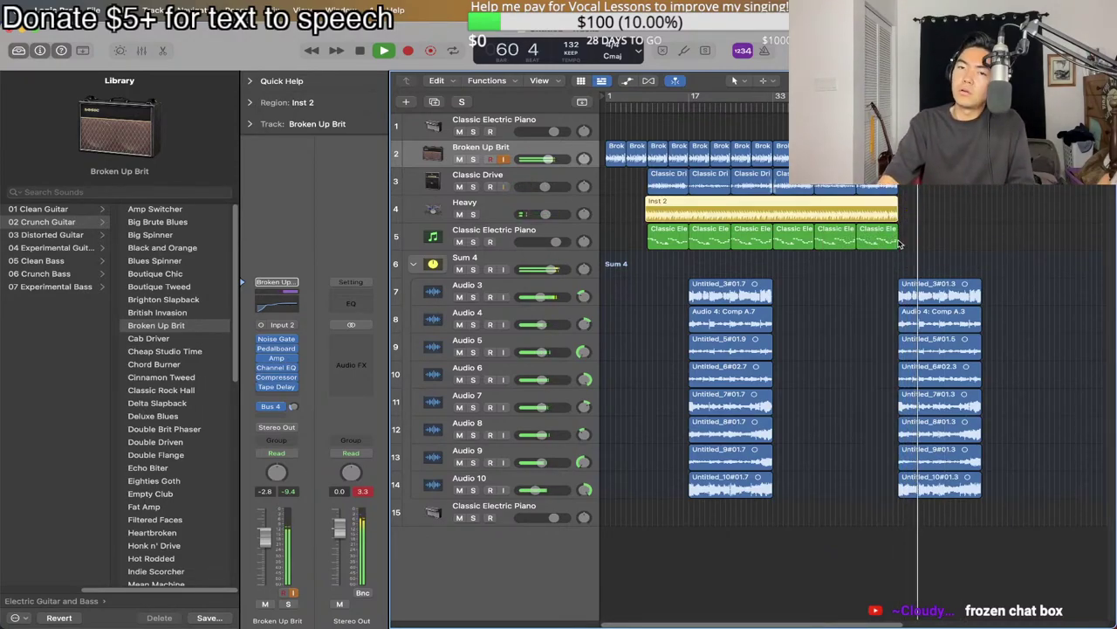
key(c)
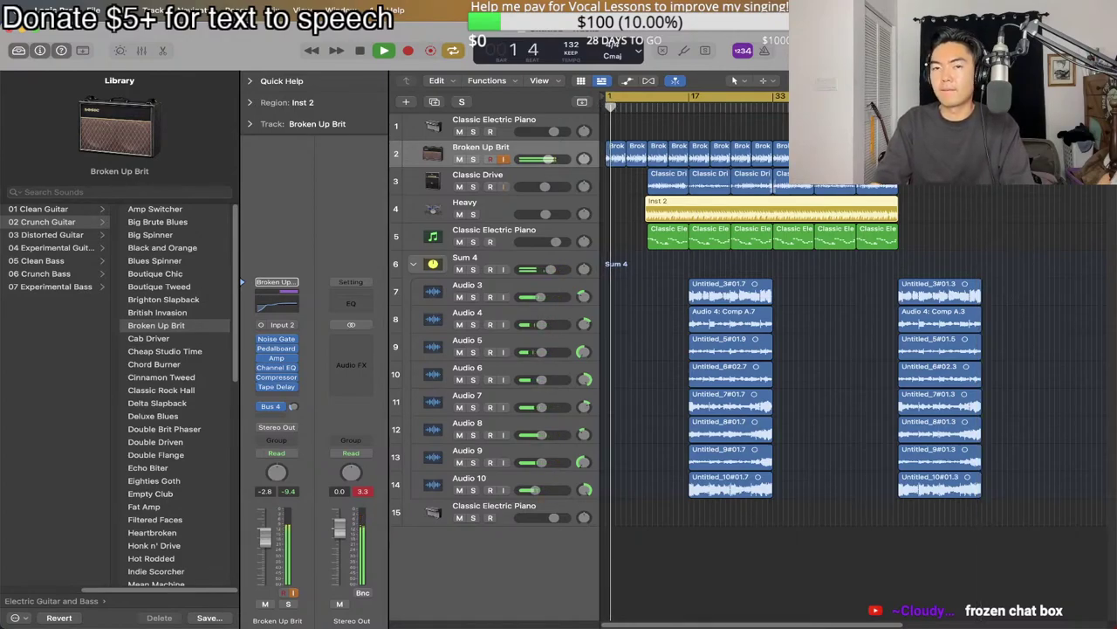
click(808, 306)
key(space)
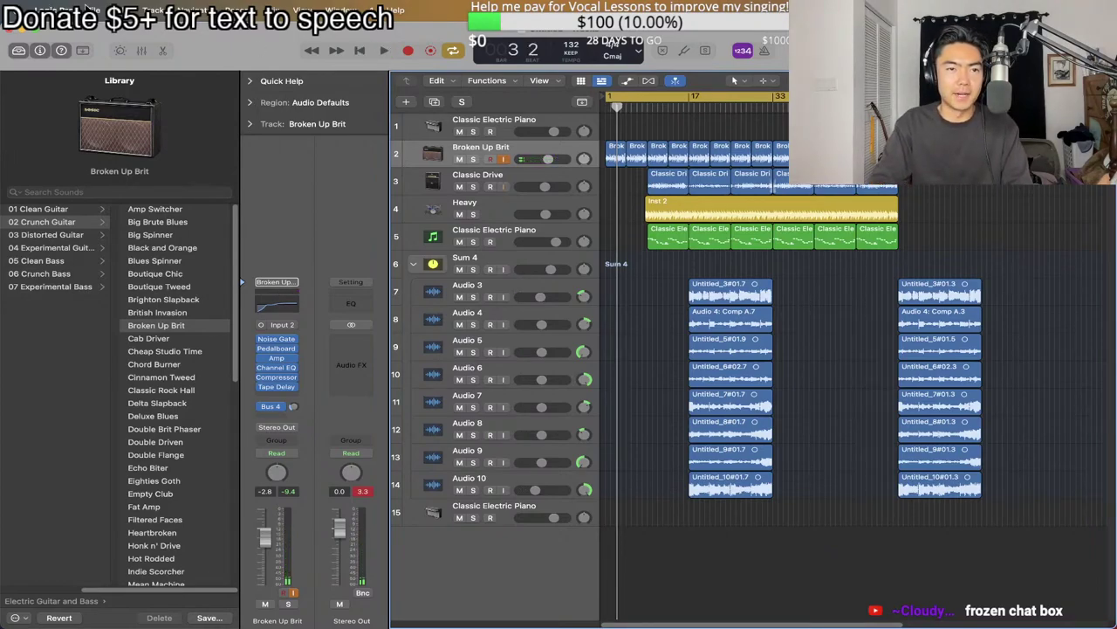
Bounce the project as a 24-bit Wave file named "Yoyos vs. cakes theme" in the Bounces folder.
click(91, 9)
mouse_move(131, 297)
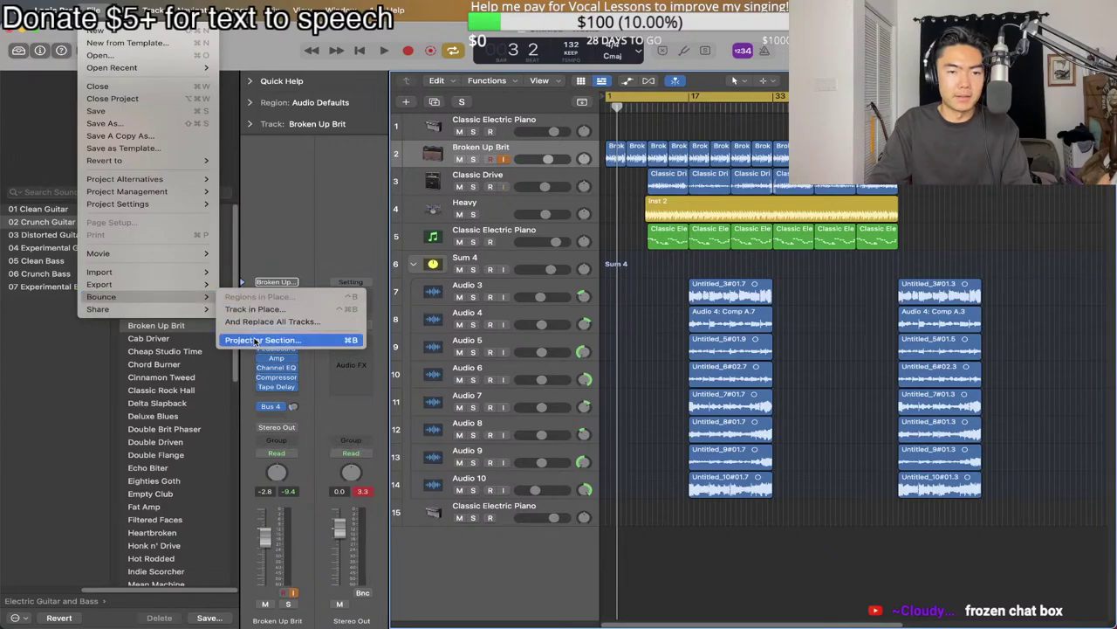
click(255, 340)
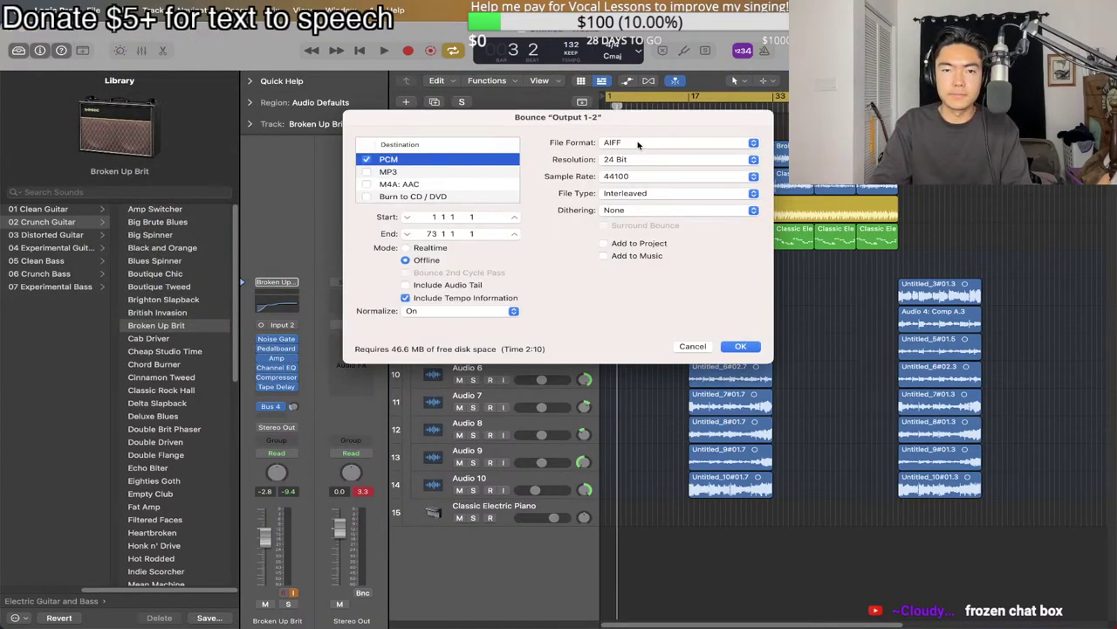
click(638, 145)
click(650, 155)
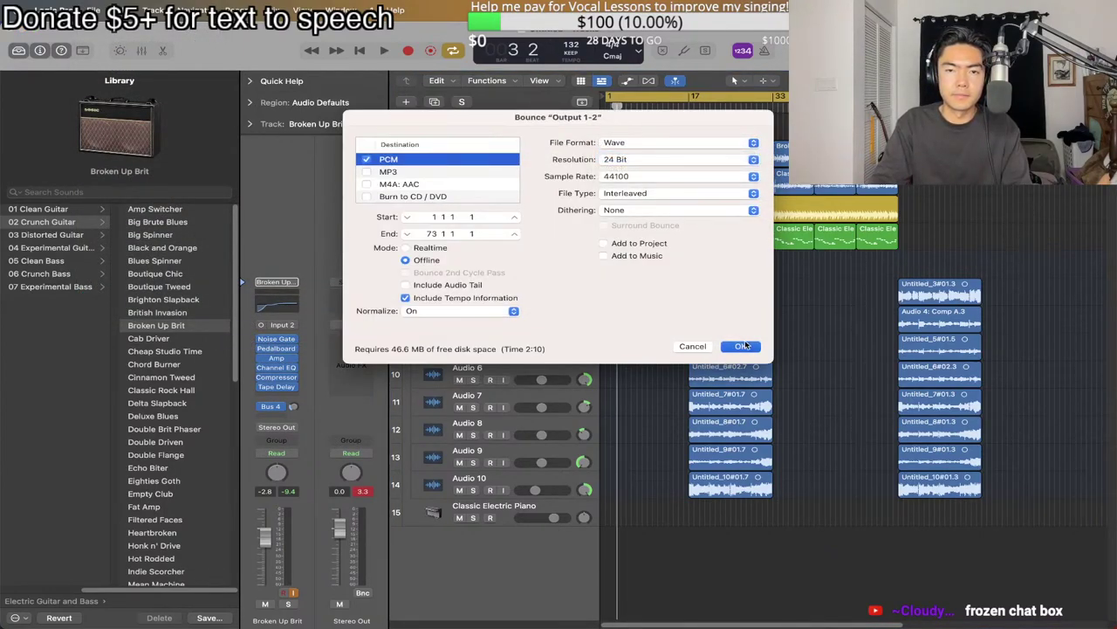
click(741, 347)
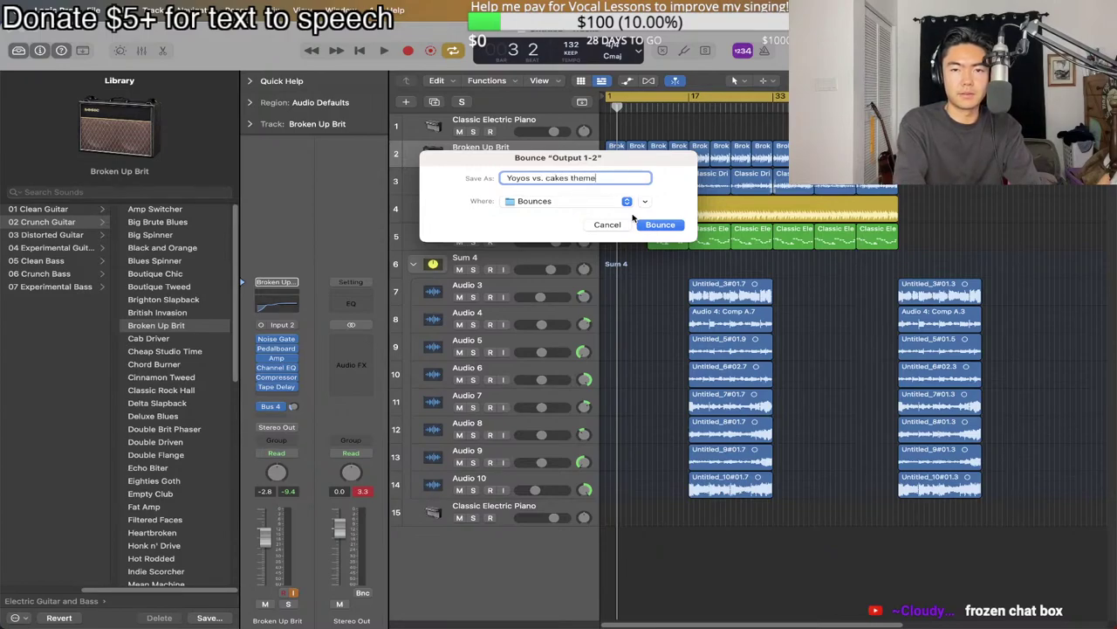
click(660, 224)
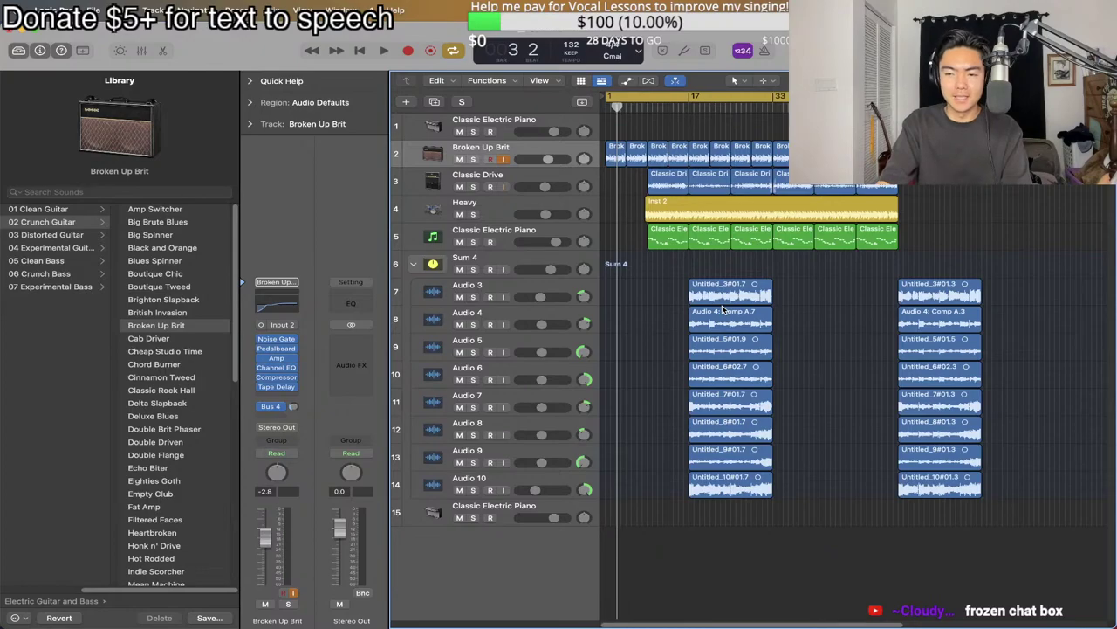
Duplicate the Broken Up Brit track with its settings, panning the original left and the copy right.
key(space)
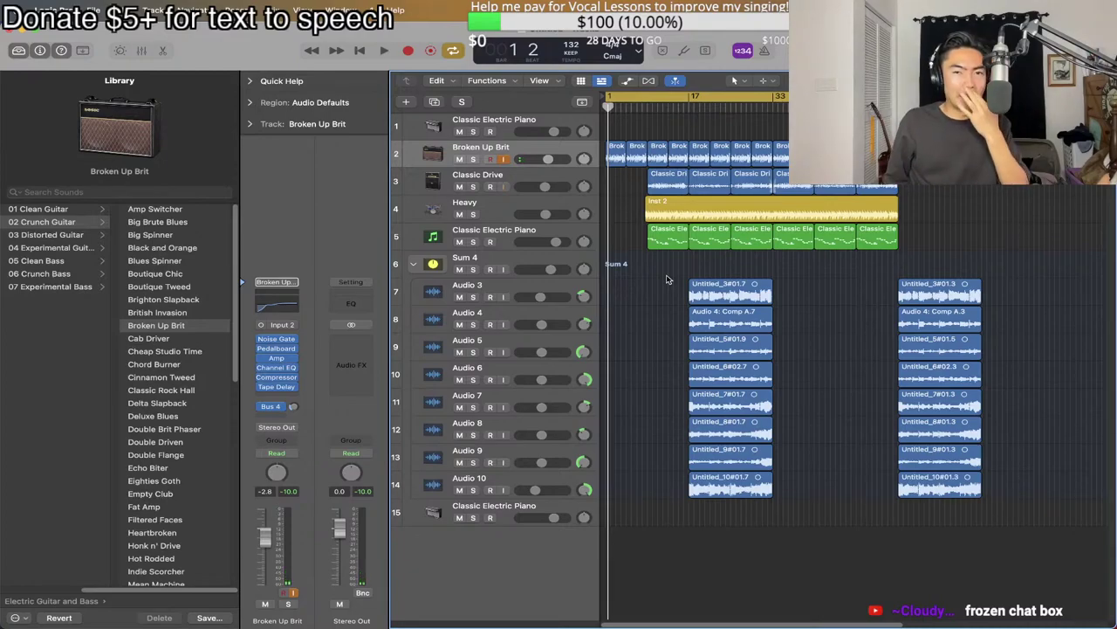
right_click(564, 142)
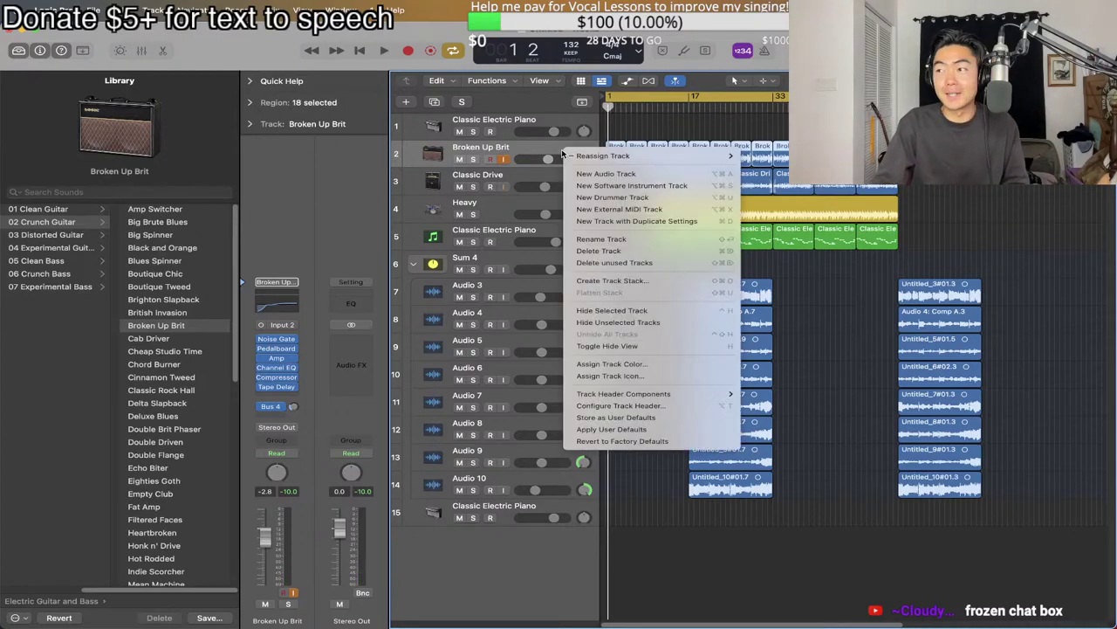
click(588, 221)
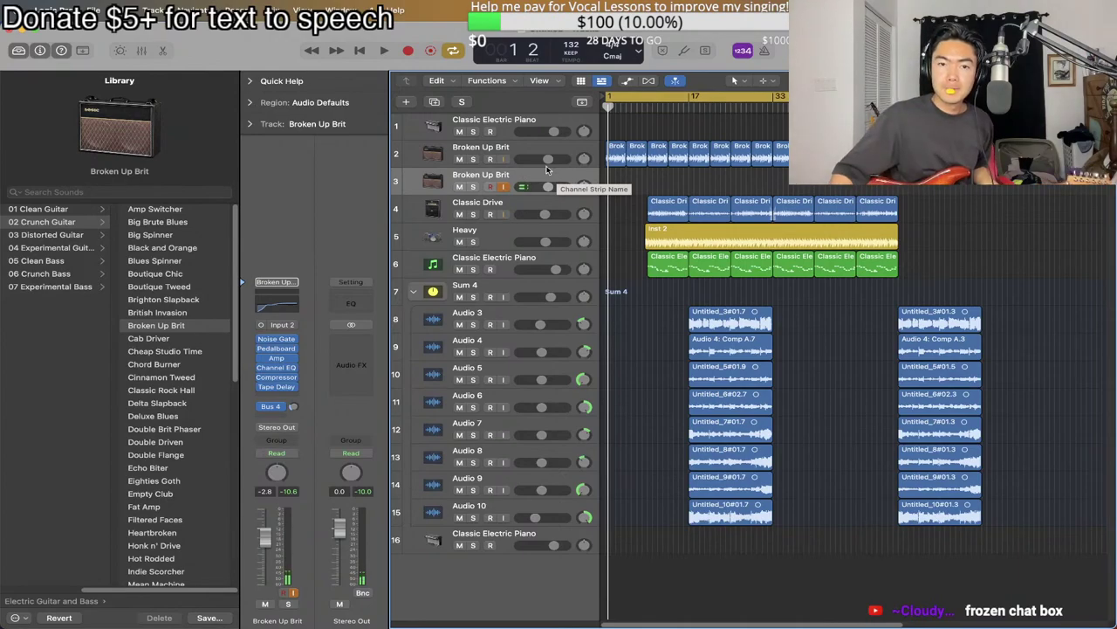
drag(584, 186, 584, 166)
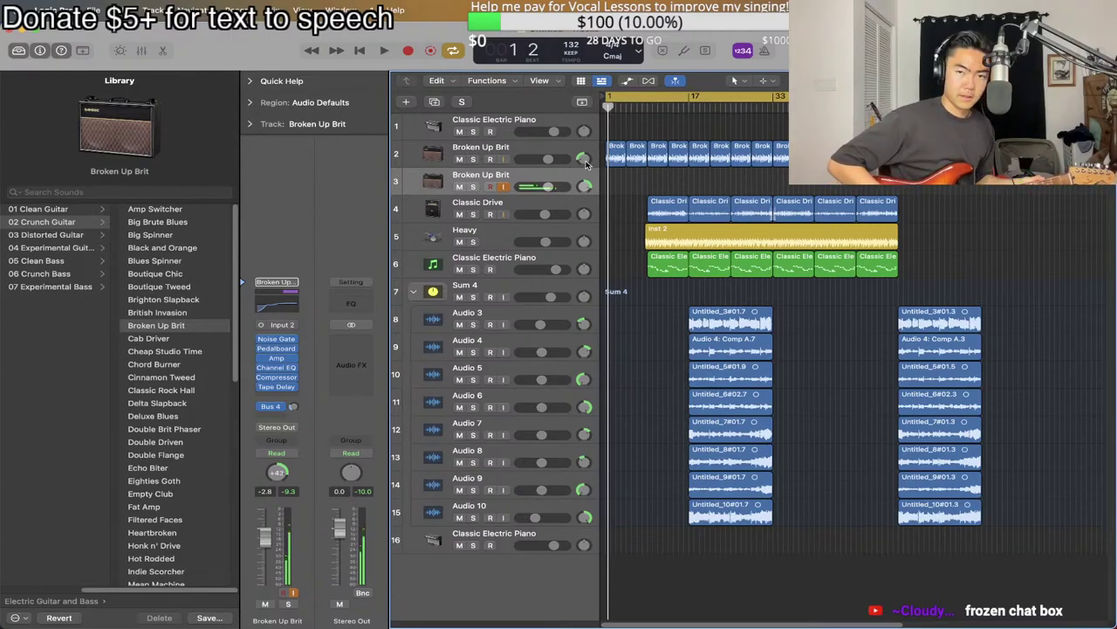
Record guitar takes on the duplicate Broken Up Brit track, cycling over bars 1 to 5 with the metronome on.
key(r)
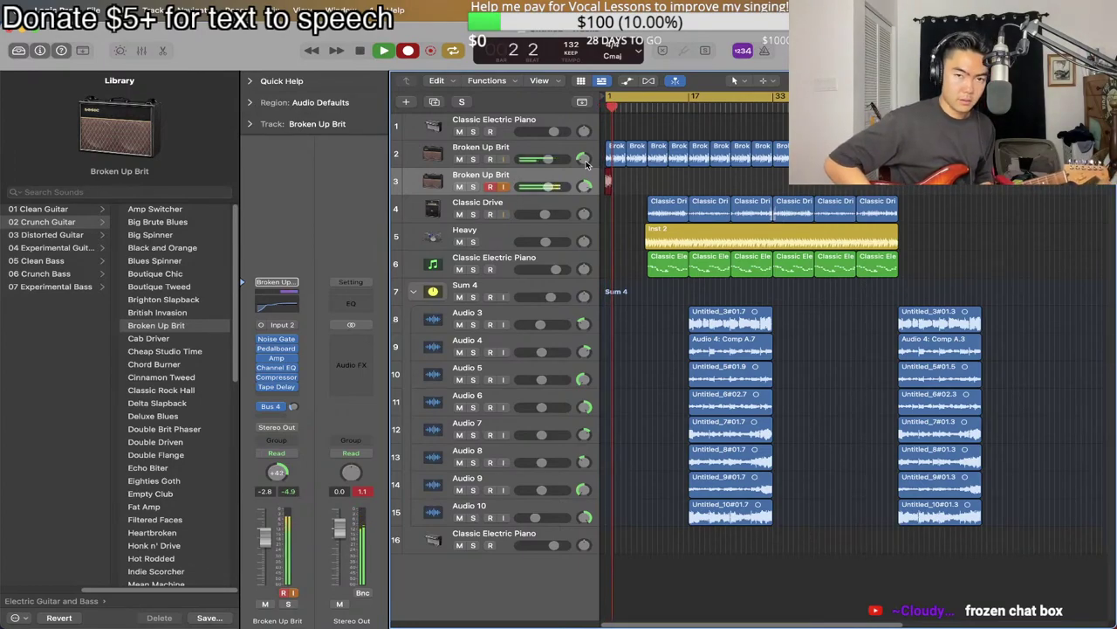
key(space)
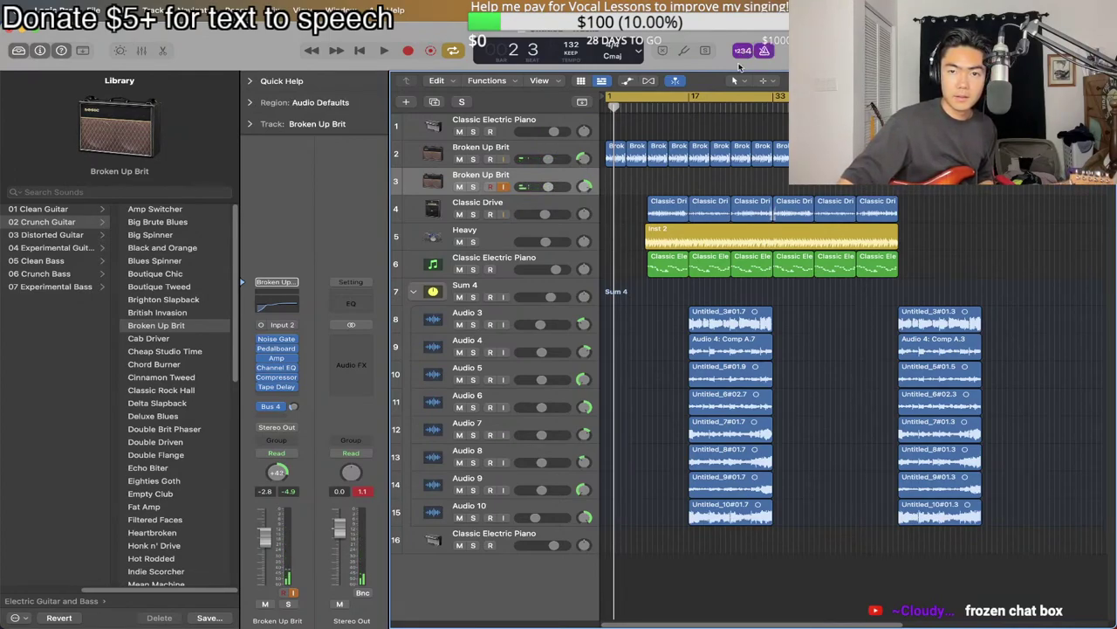
mouse_move(611, 96)
mouse_down()
mouse_move(627, 98)
mouse_move(617, 94)
mouse_up()
key(r)
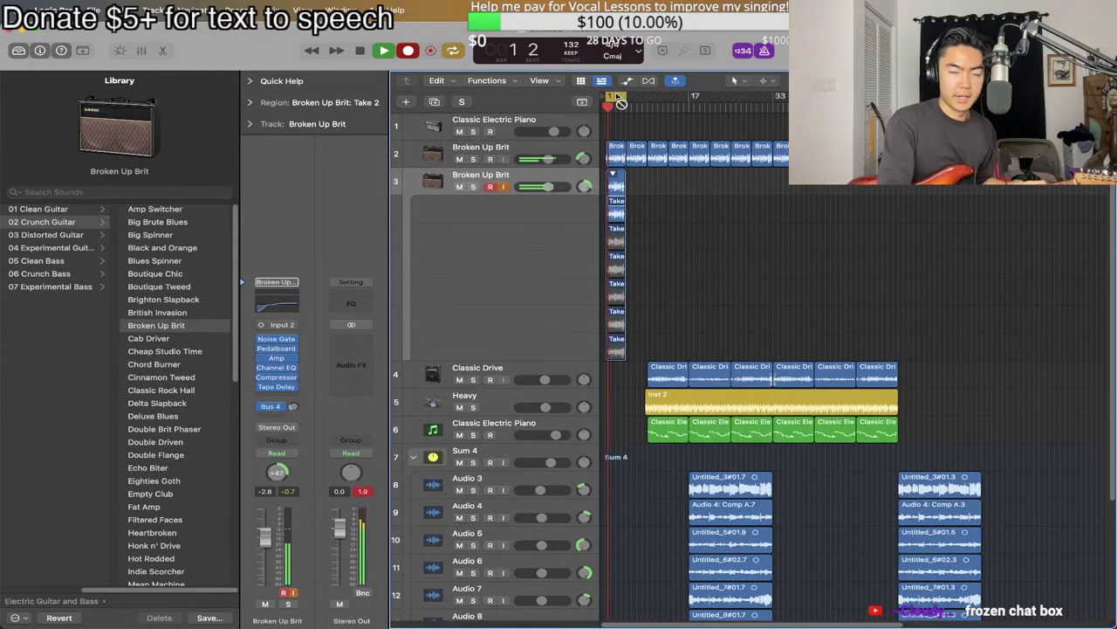
key(space)
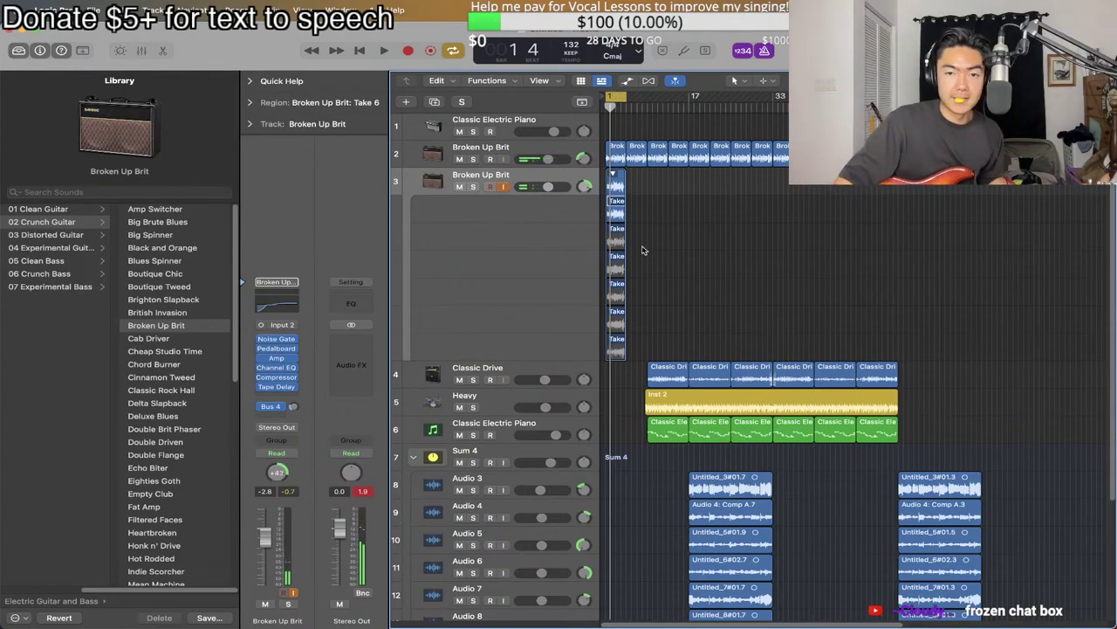
Audition Take 4, load the Double Driven patch on the duplicate guitar track and set its pan to +36.
key(space)
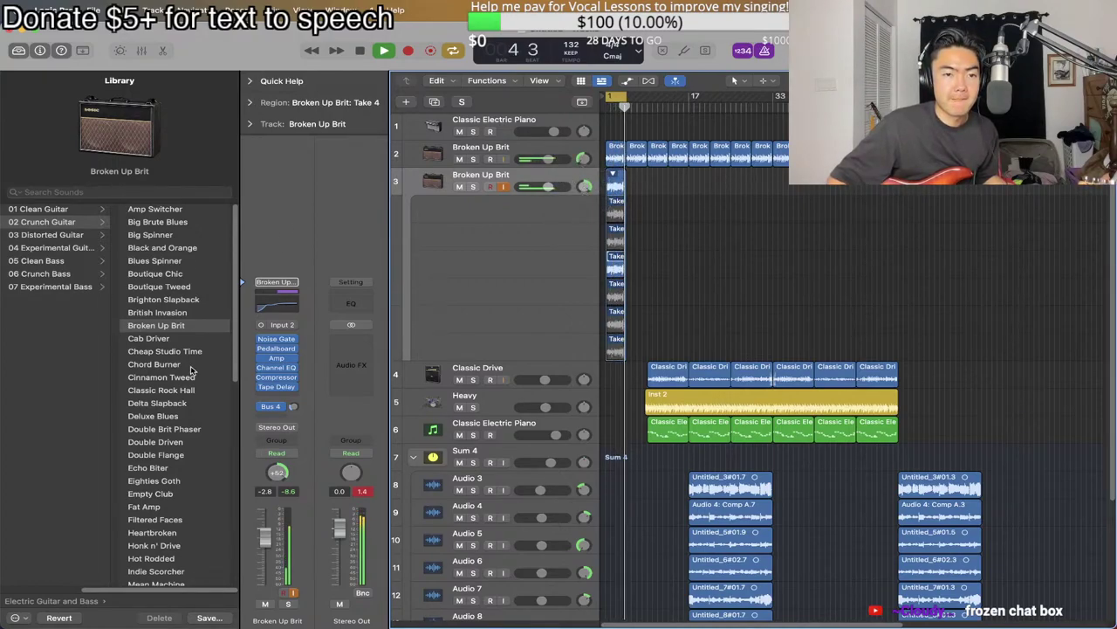
click(155, 441)
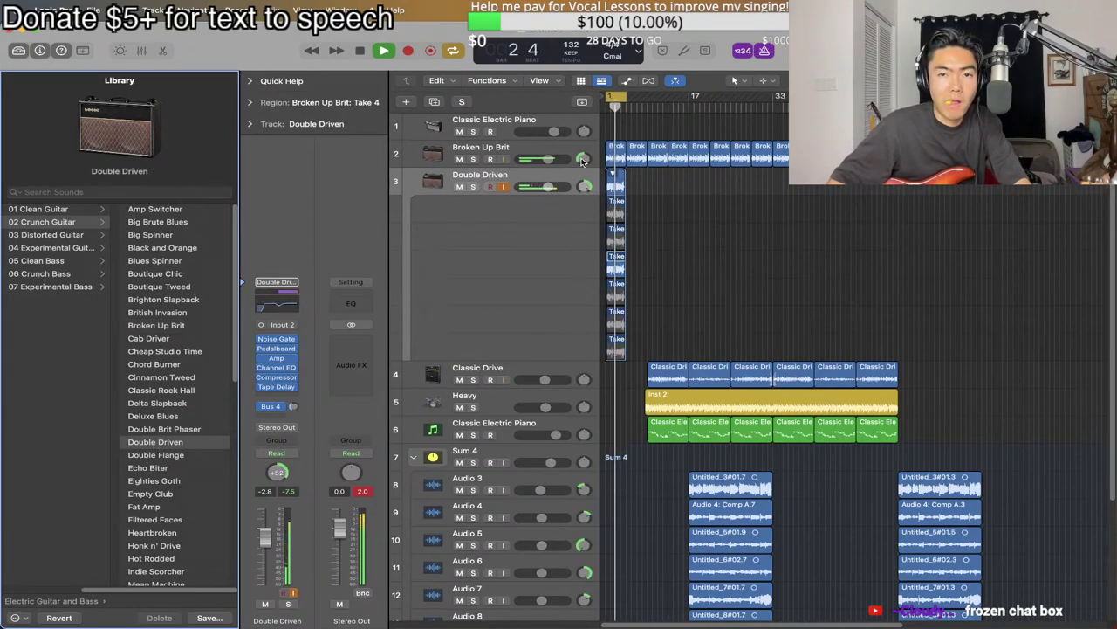
drag(584, 186, 584, 194)
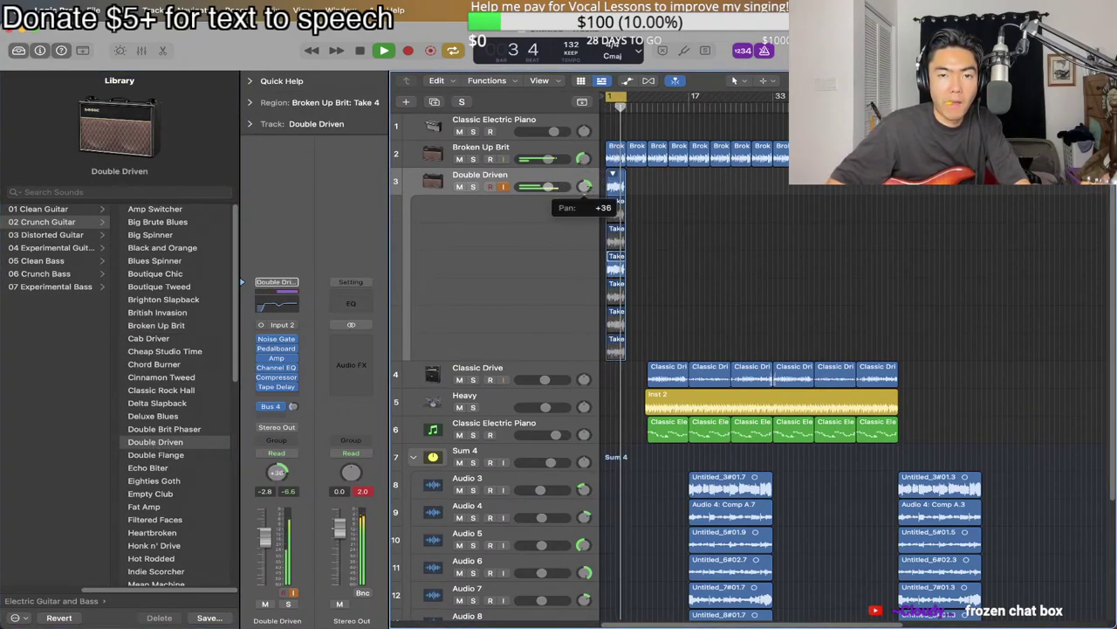
key(space)
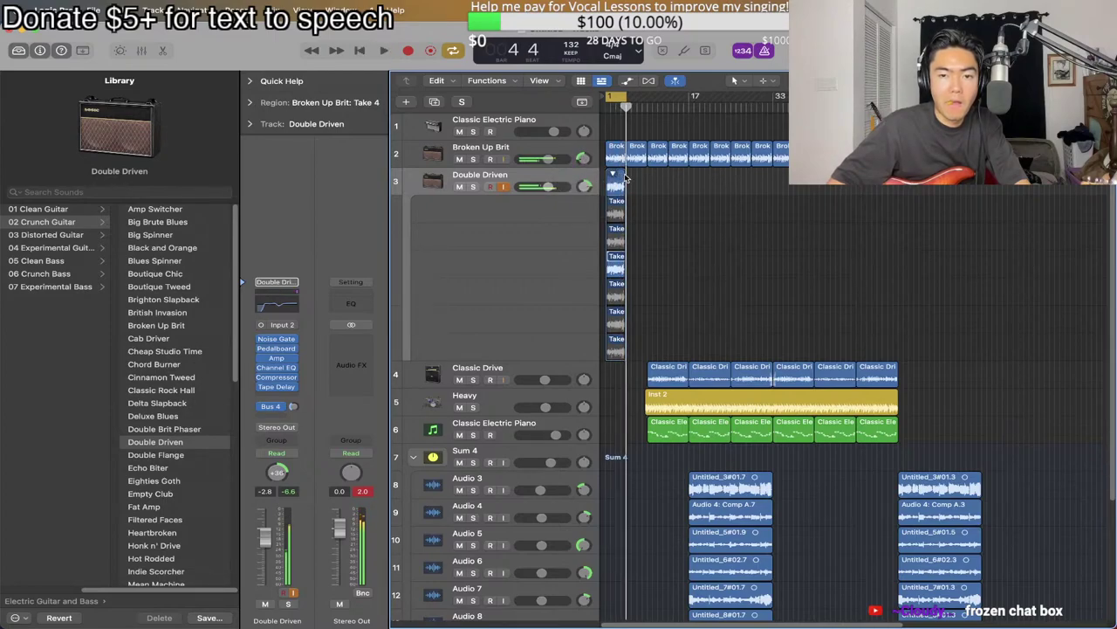
Flatten and merge the Double Driven track's take folder into a single region using Take 4.
click(612, 175)
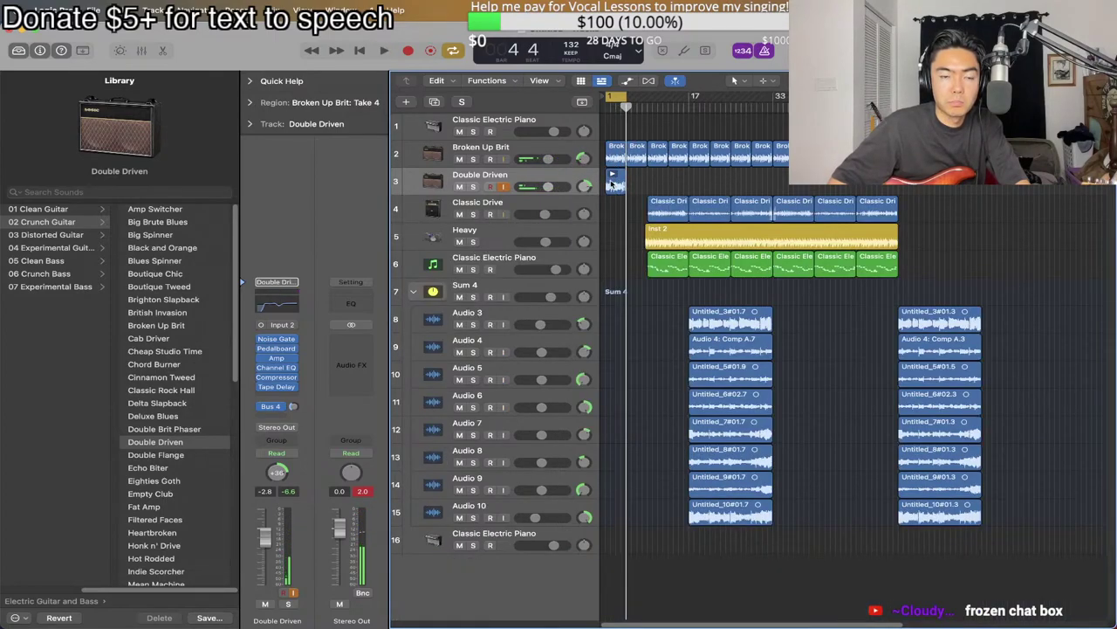
key(z)
click(612, 174)
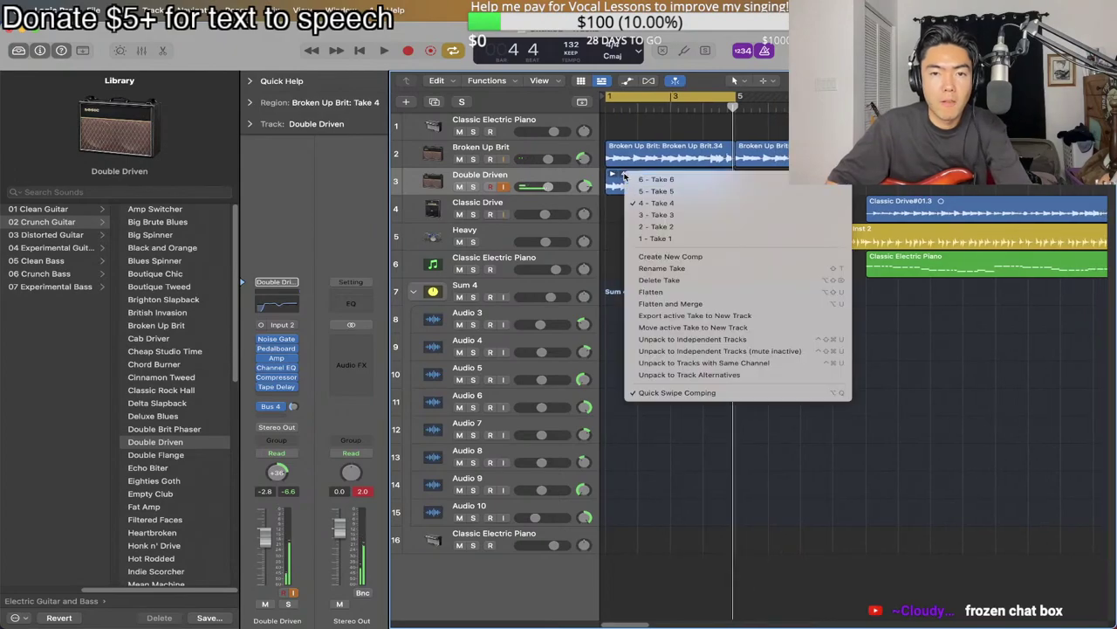
click(670, 303)
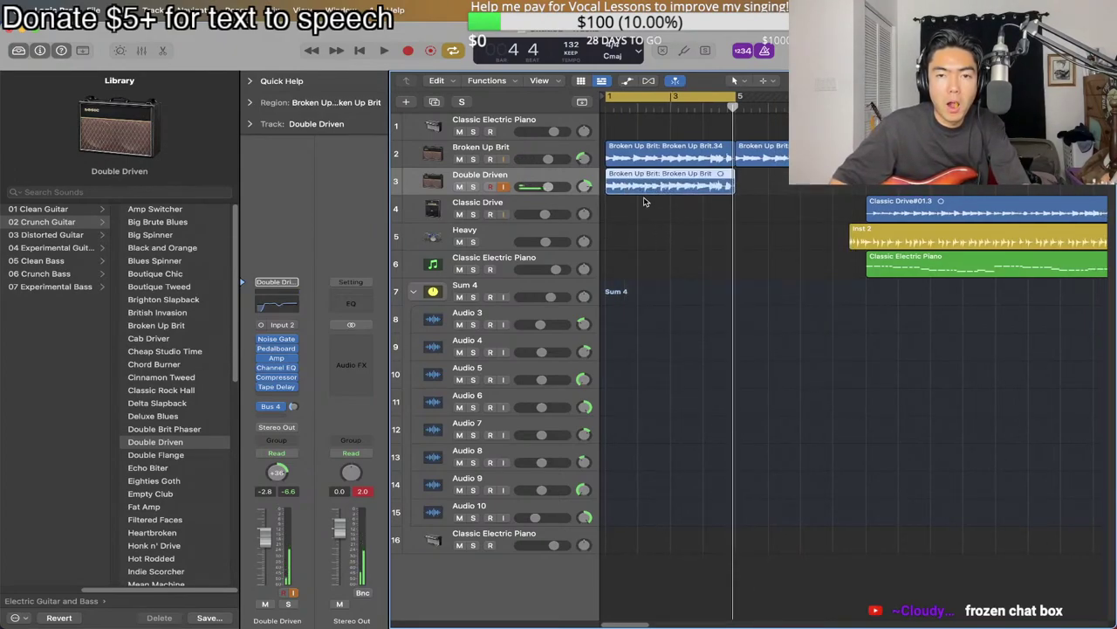
Repeat the merged guitar region from bar 5 along the Double Driven track until it reaches bar 73.
drag(731, 107, 734, 107)
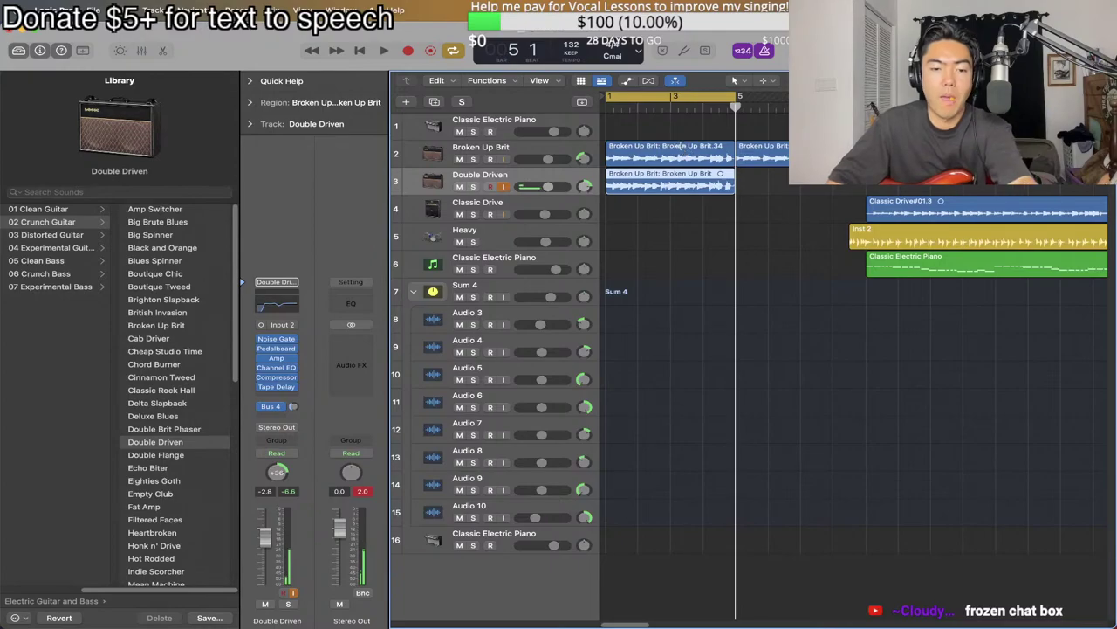
key(super+r)
key(super+r)
key(super+r)
key(super+r)
key(super+r)
key(super+r)
key(super+r)
key(super+r)
key(super+r)
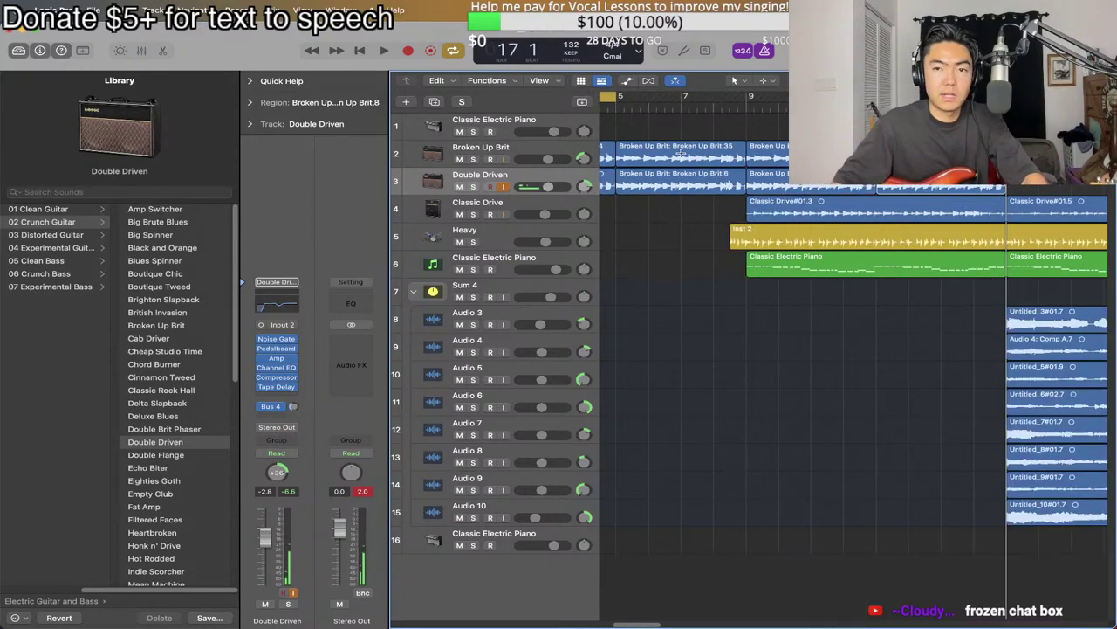
key(super+r)
key(super+r)
key(super+r)
key(super+r)
key(super+r)
key(super+r)
key(super+r)
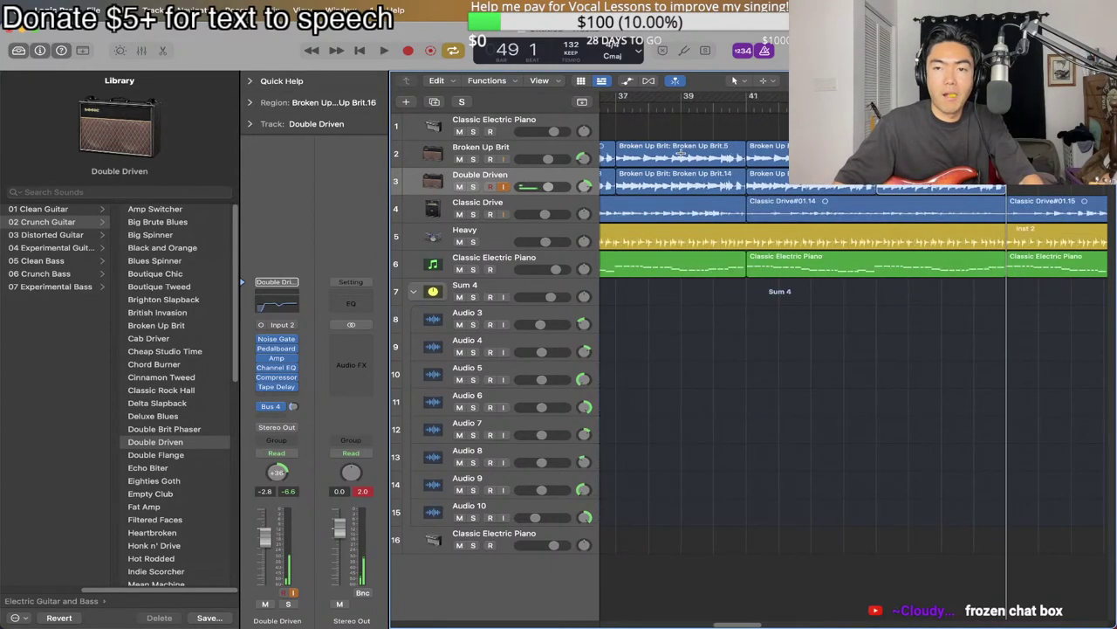
key(super+r)
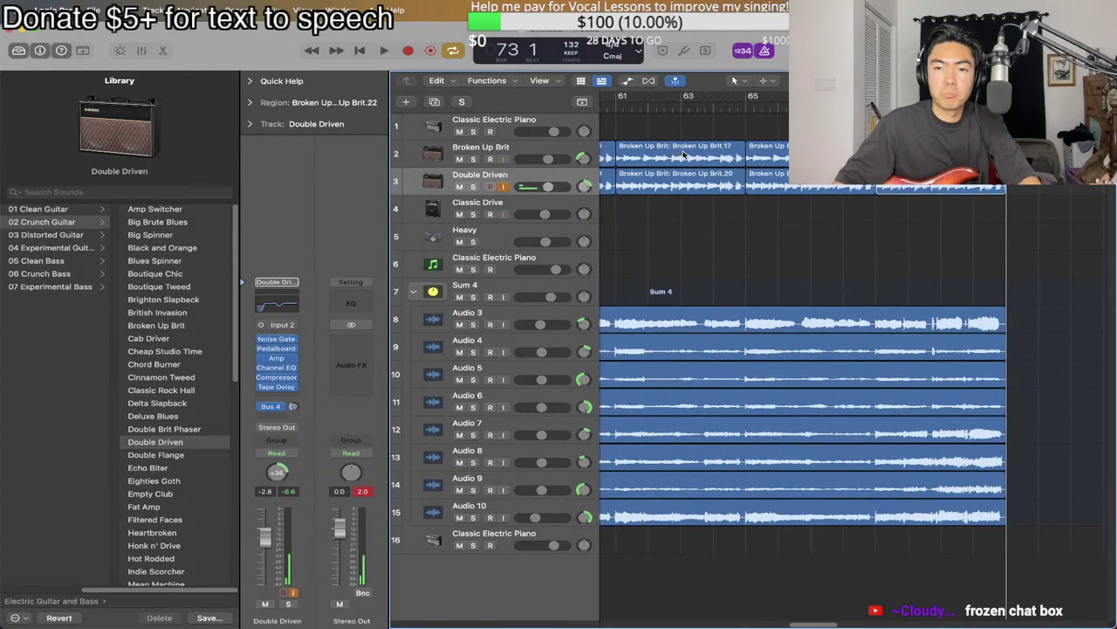
Play the song from the start with cycling off, lowering Broken Up Brit slightly, Double Driven to -4.9 dB and Sum 4 to -4.5 dB.
key(Return)
key(space)
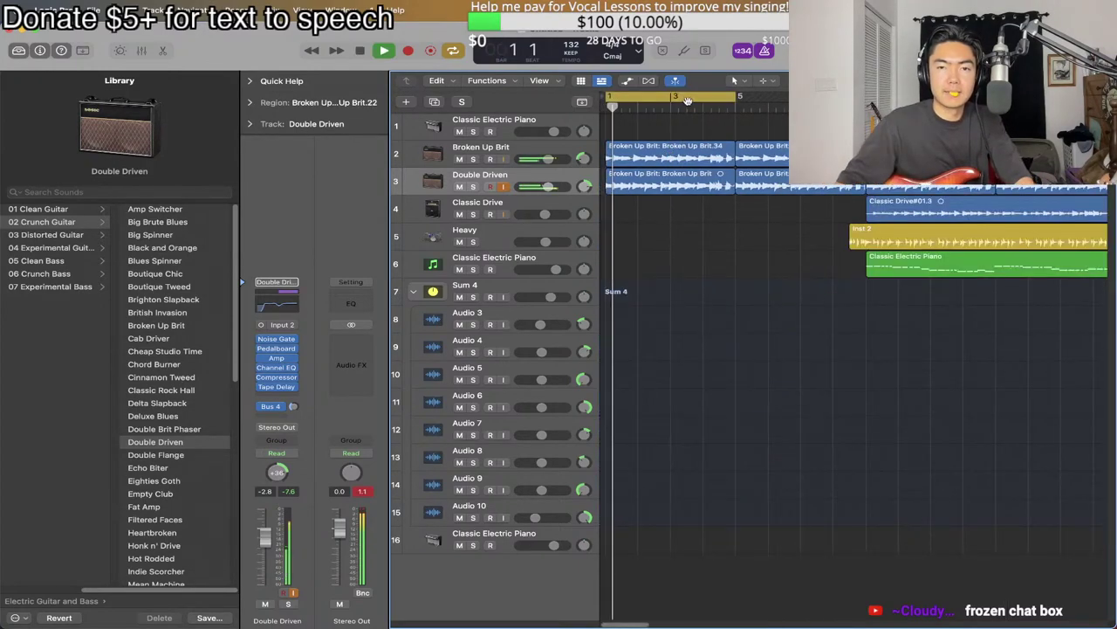
key(c)
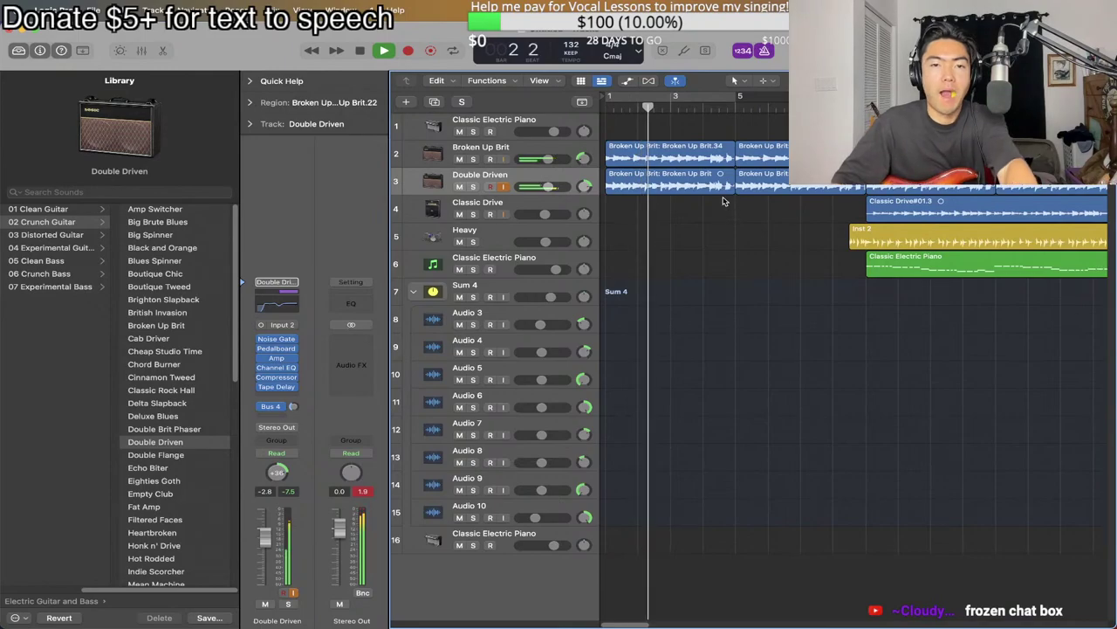
key(z)
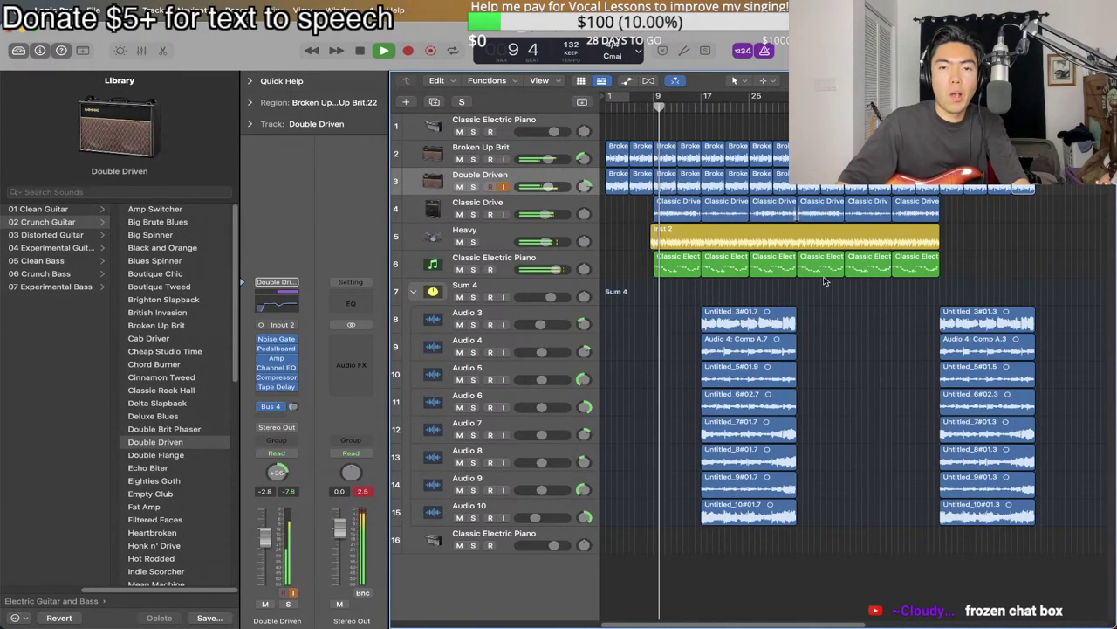
mouse_move(550, 189)
drag(550, 187, 545, 187)
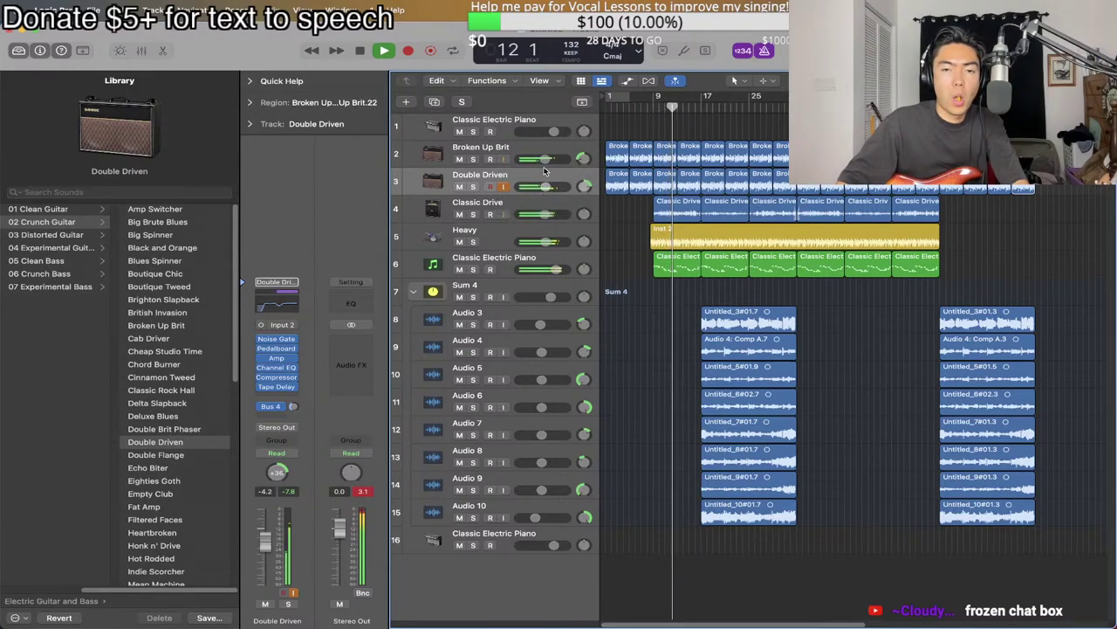
drag(550, 297, 544, 297)
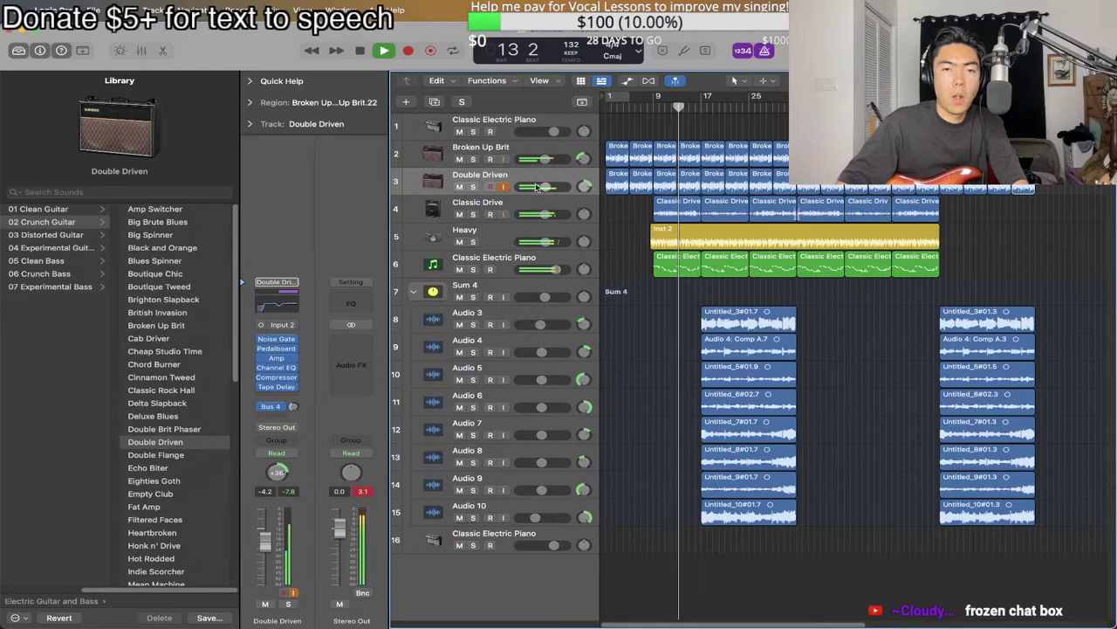
drag(545, 187, 540, 187)
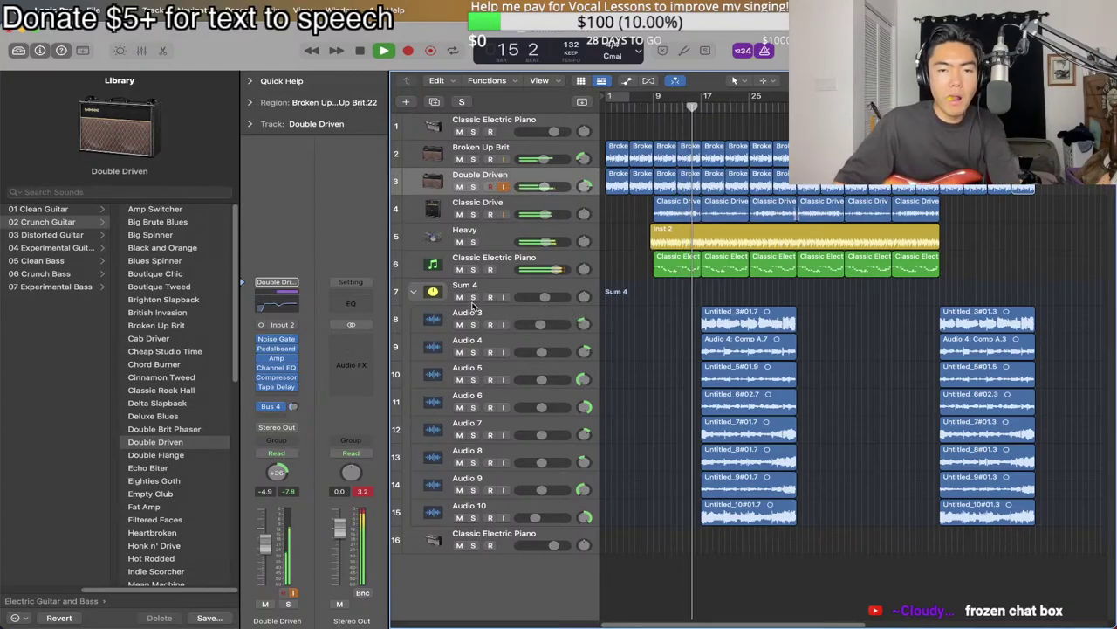
Insert the ValhallaRoom reverb after the Compressor on the Sum 4 track.
click(495, 288)
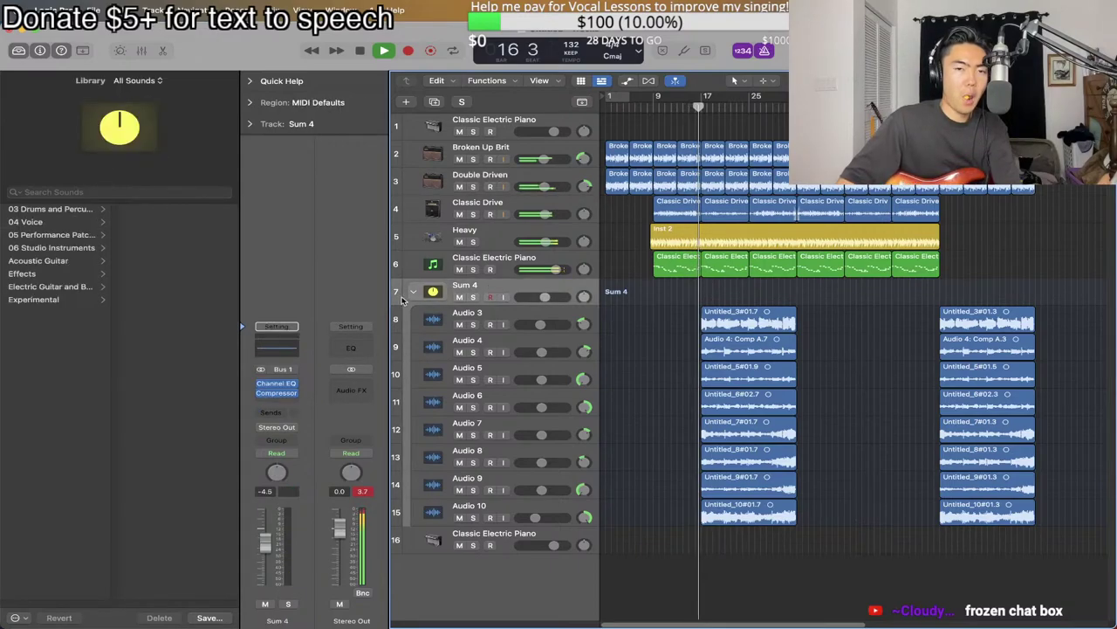
click(276, 402)
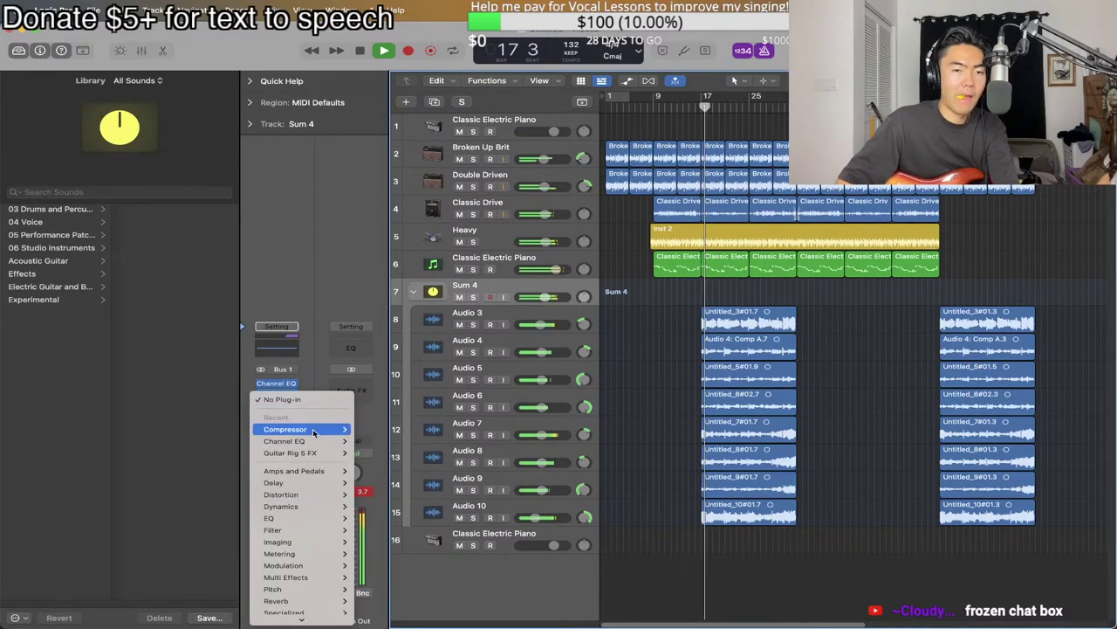
mouse_move(324, 618)
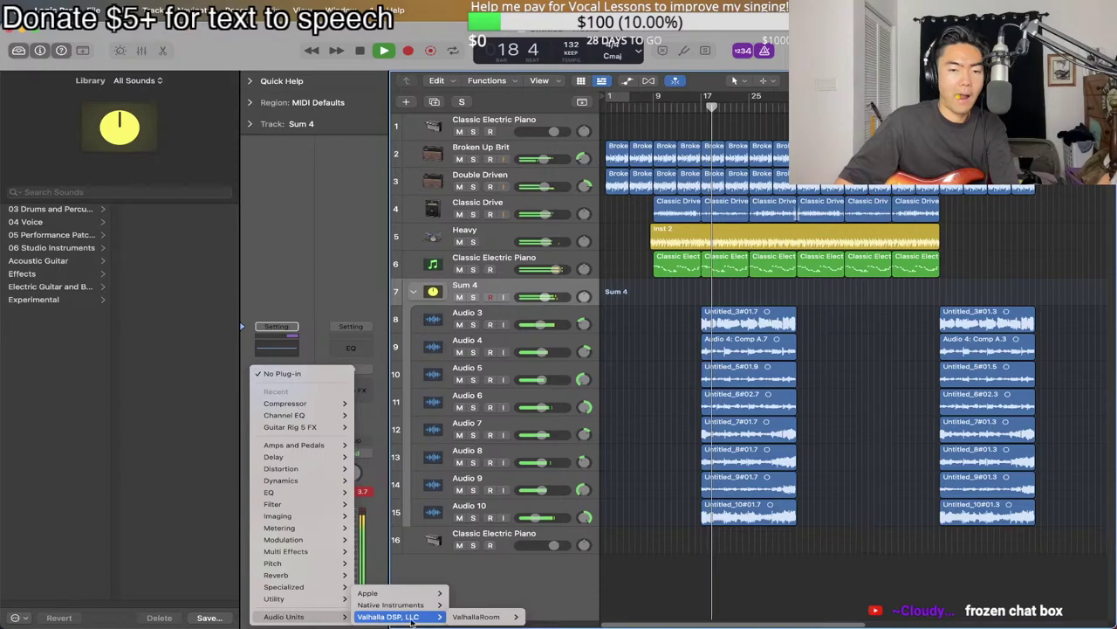
click(498, 617)
Set ValhallaRoom to 37.1 % mix, 0.0 ms predelay, 5.35 s decay, 9570 Hz high cut and 37.1 % depth.
drag(378, 278, 378, 364)
drag(473, 349, 472, 351)
drag(378, 365, 378, 358)
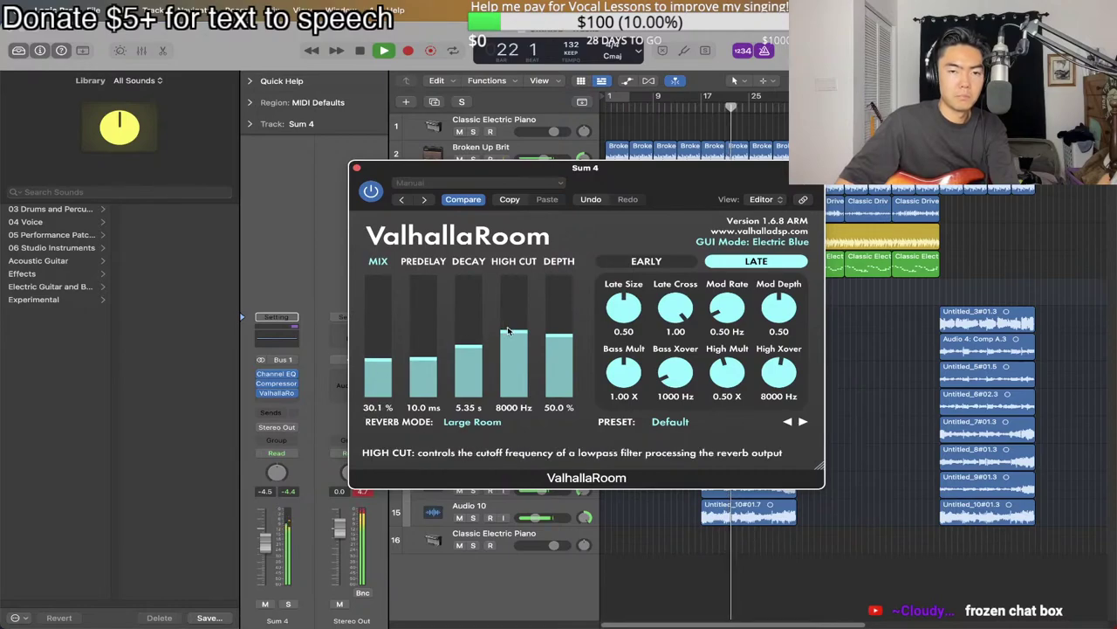
drag(559, 345, 559, 360)
drag(423, 362, 424, 397)
drag(378, 360, 376, 331)
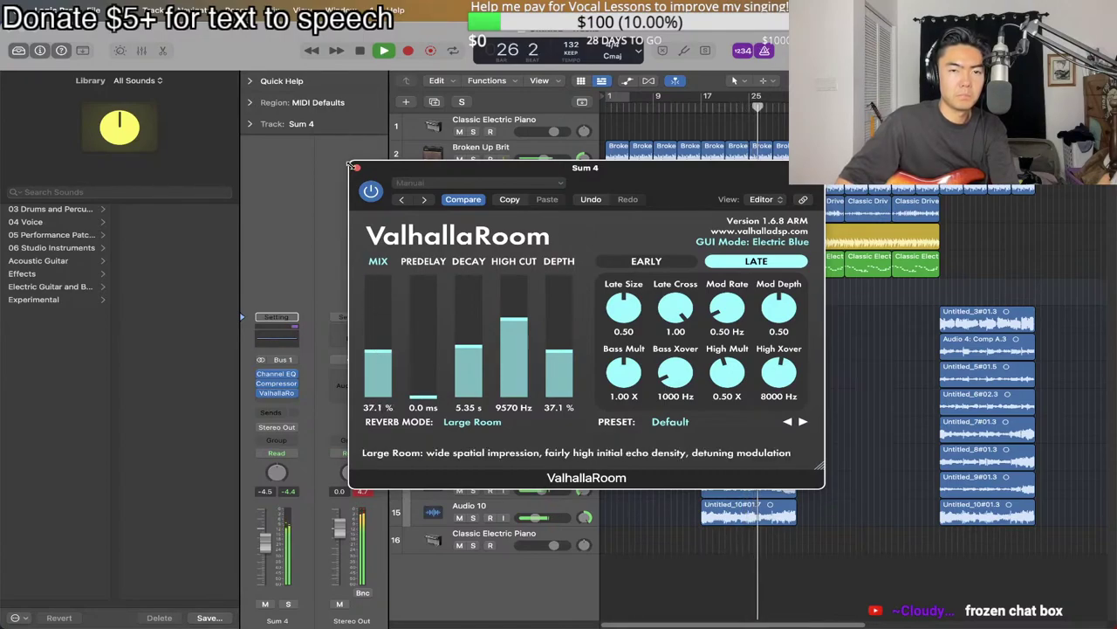
key(super+w)
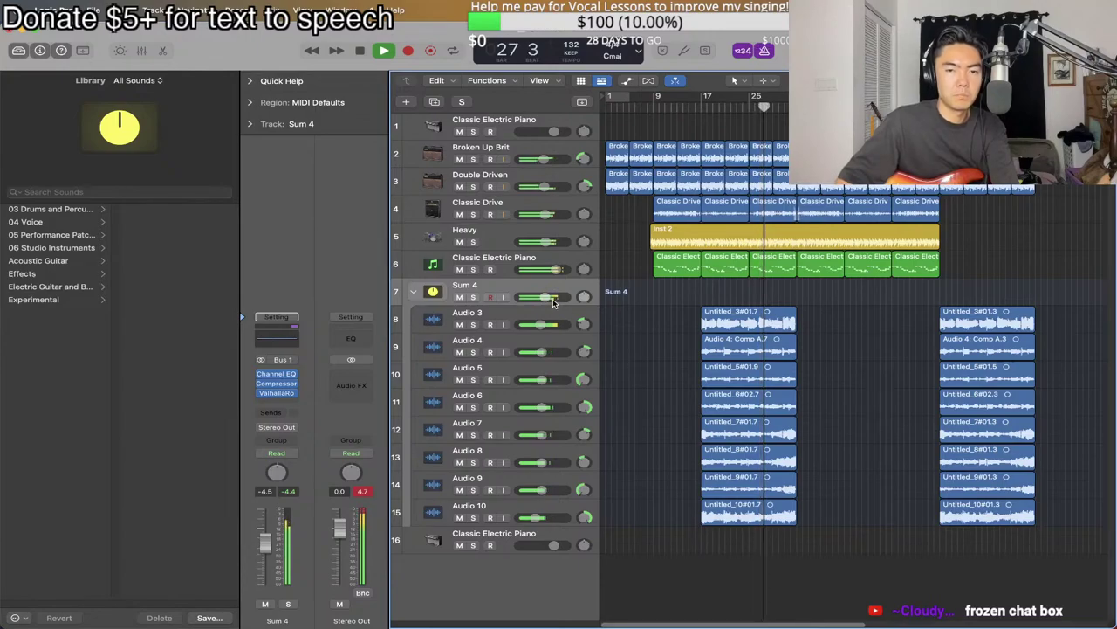
Raise the Sum 4 volume to -0.8 dB and readjust its ValhallaRoom reverb to 46.3 % mix and 0.69 s decay.
drag(547, 297, 555, 297)
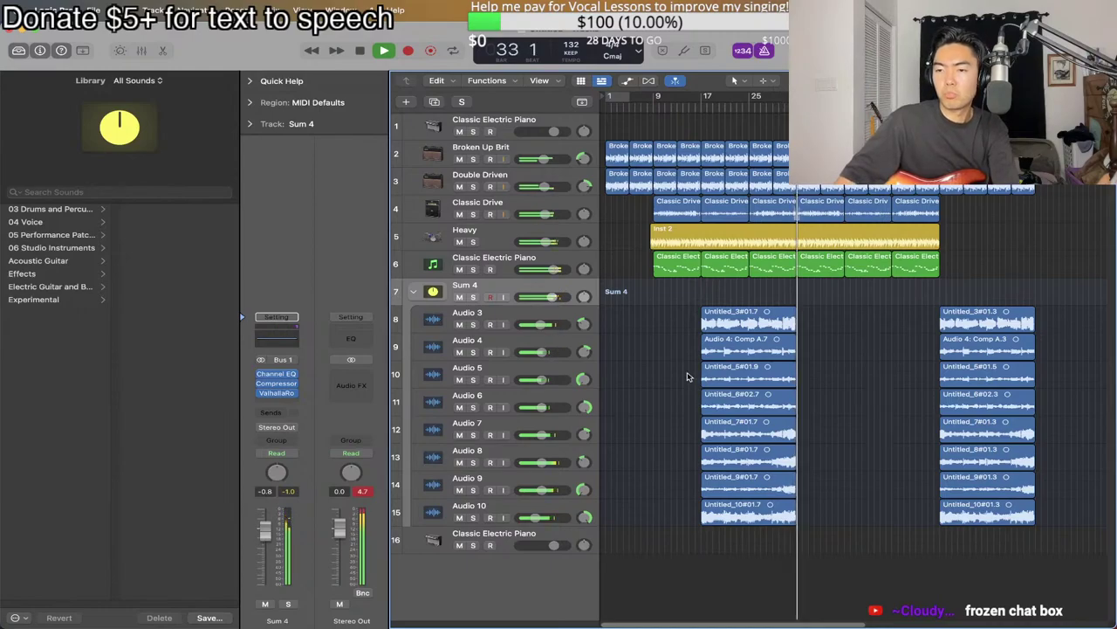
key(space)
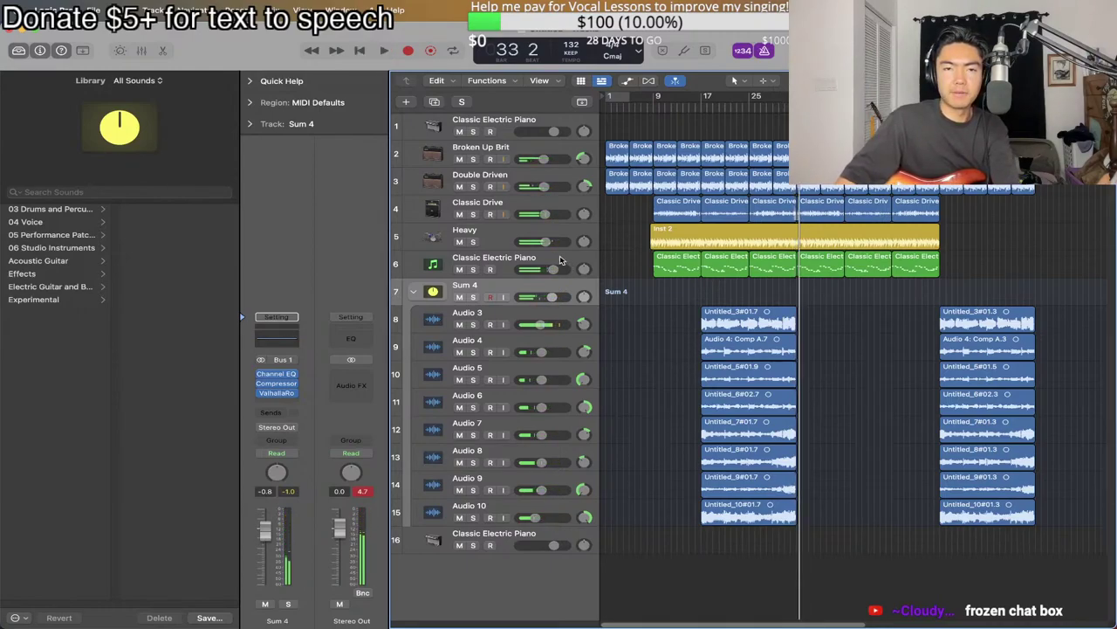
click(278, 397)
scroll(378, 358, down, 2)
scroll(487, 353, down, 3)
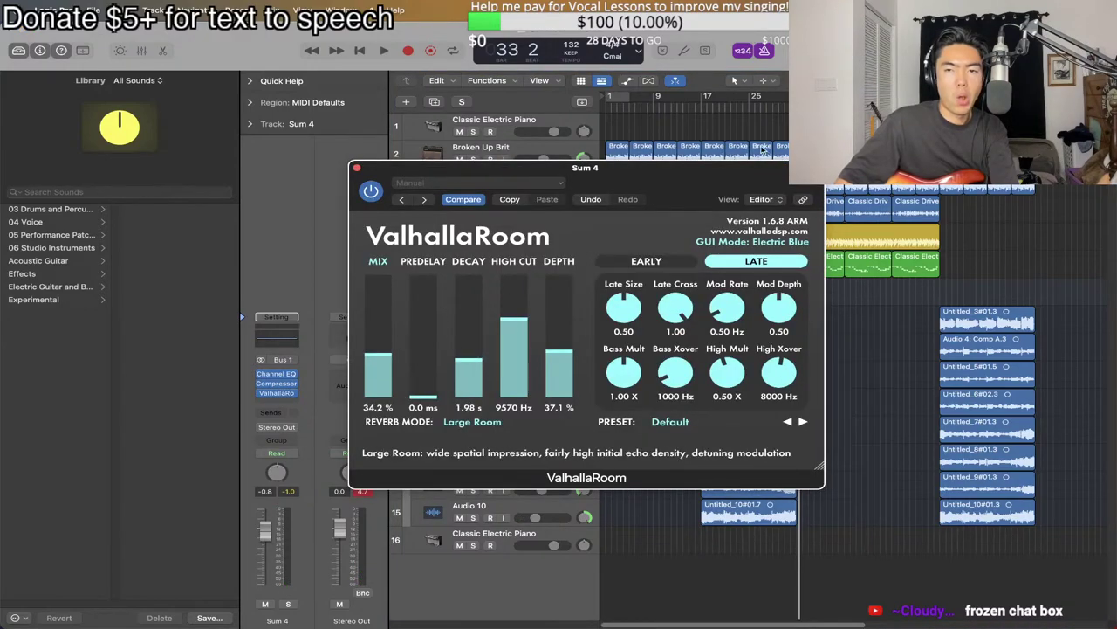
double_click(724, 110)
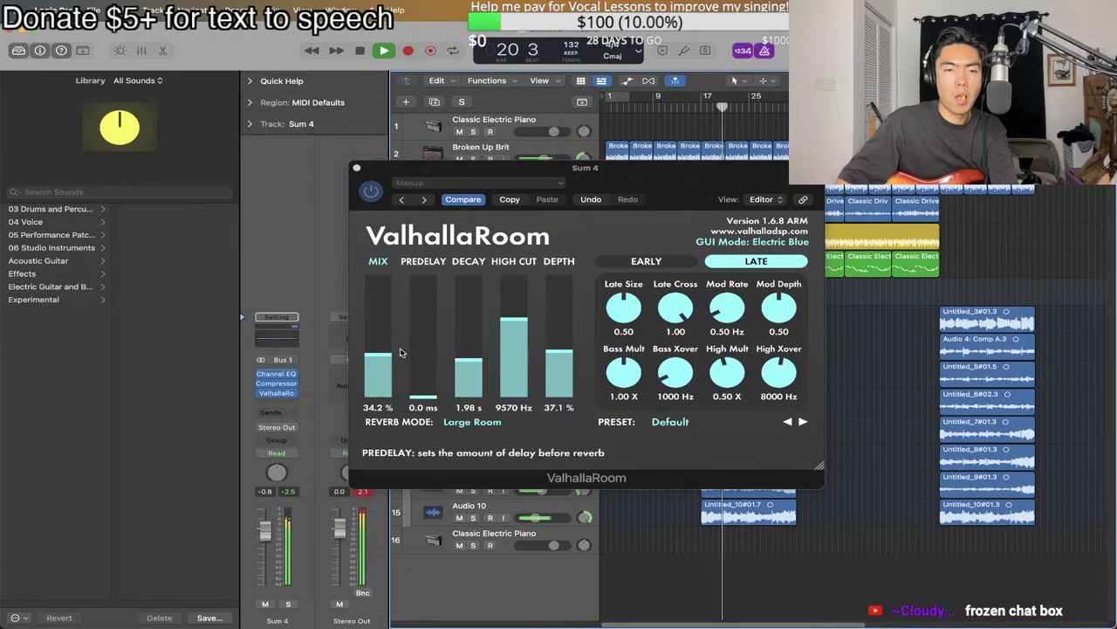
click(387, 340)
scroll(386, 340, up, 1)
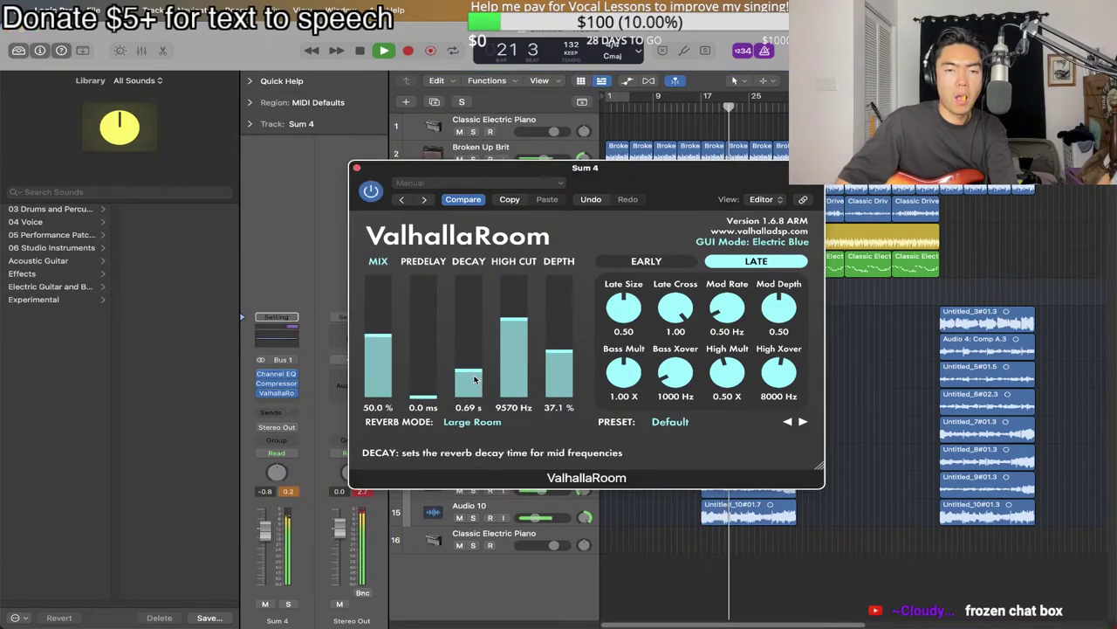
mouse_move(378, 334)
mouse_down()
mouse_move(378, 272)
mouse_move(382, 346)
mouse_up()
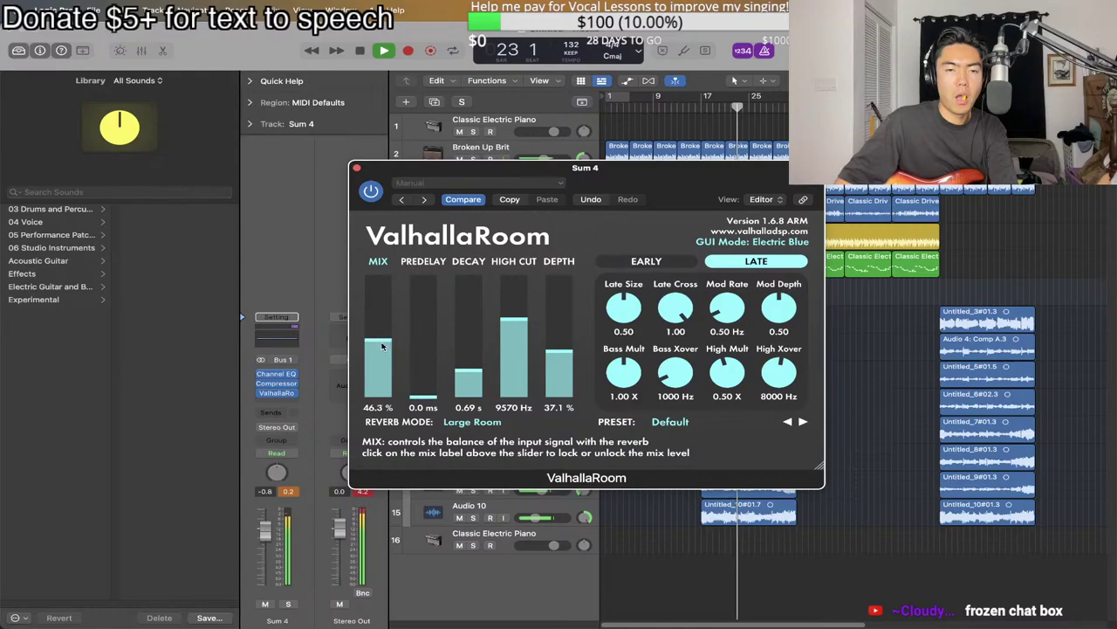
click(357, 169)
Stop playback and bounce the project as a 24-bit Wave file named "Yoyos vs. cakes theme" in the Bounces folder, replacing the earlier bounce.
click(94, 9)
click(94, 10)
key(space)
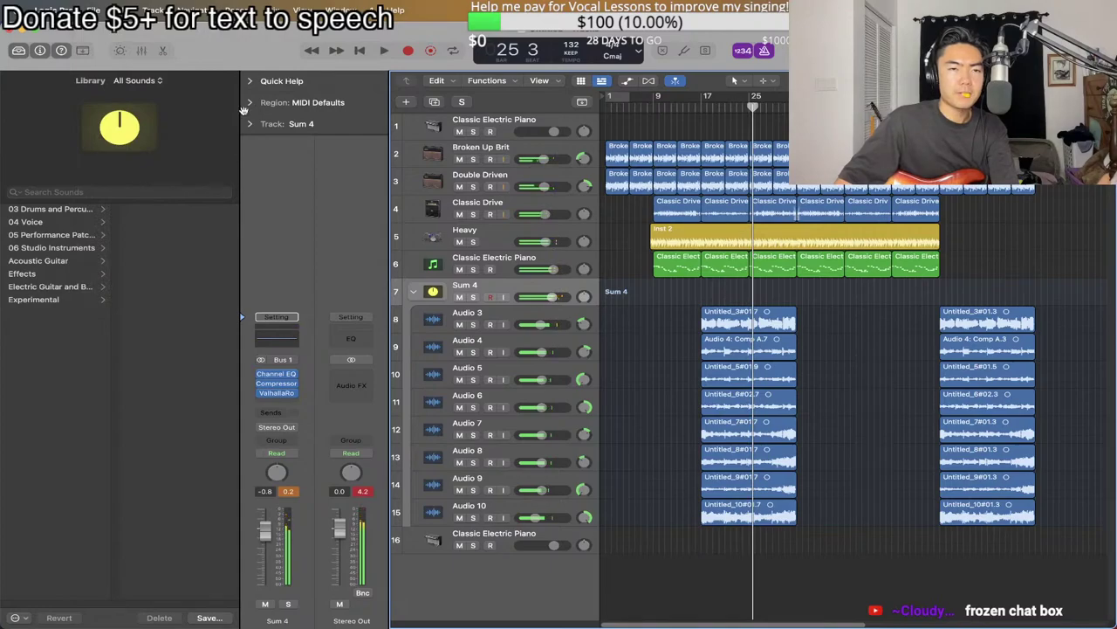
click(94, 10)
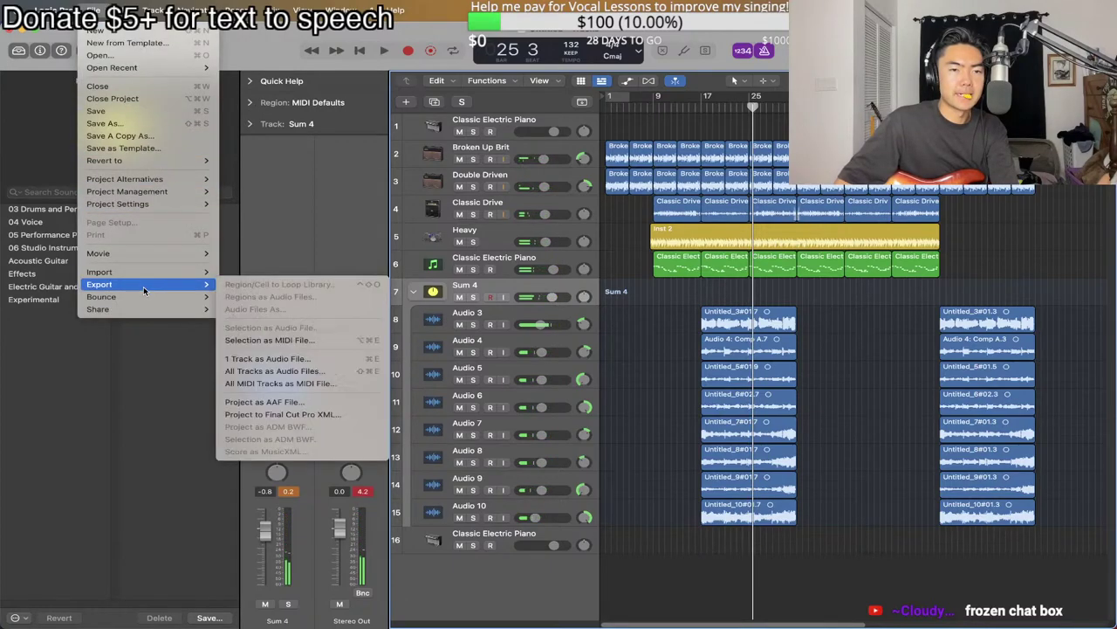
mouse_move(175, 309)
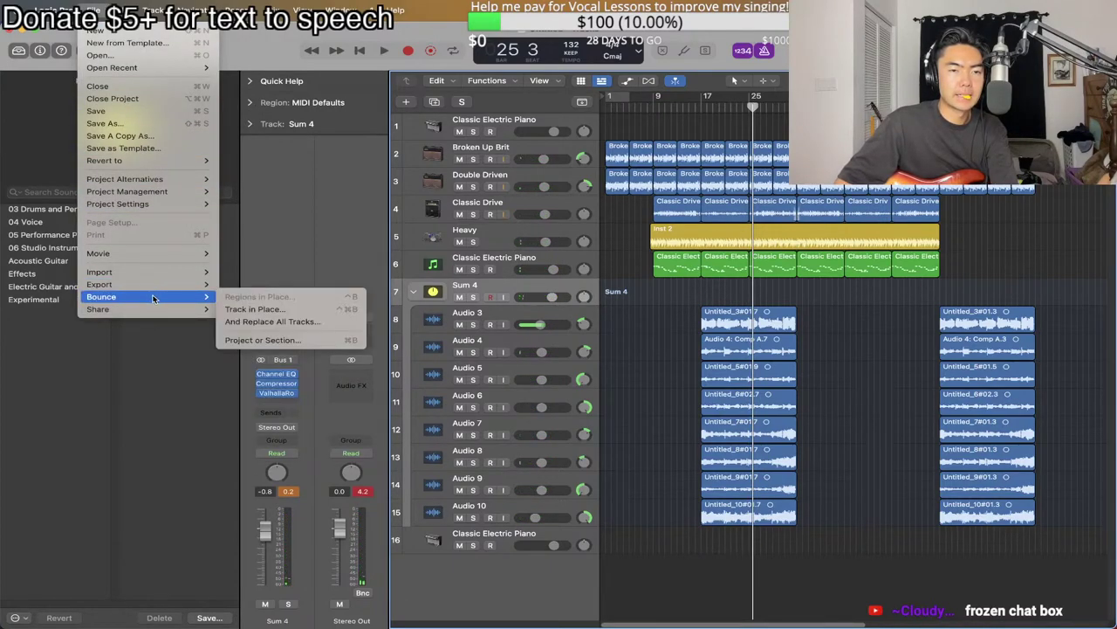
click(272, 342)
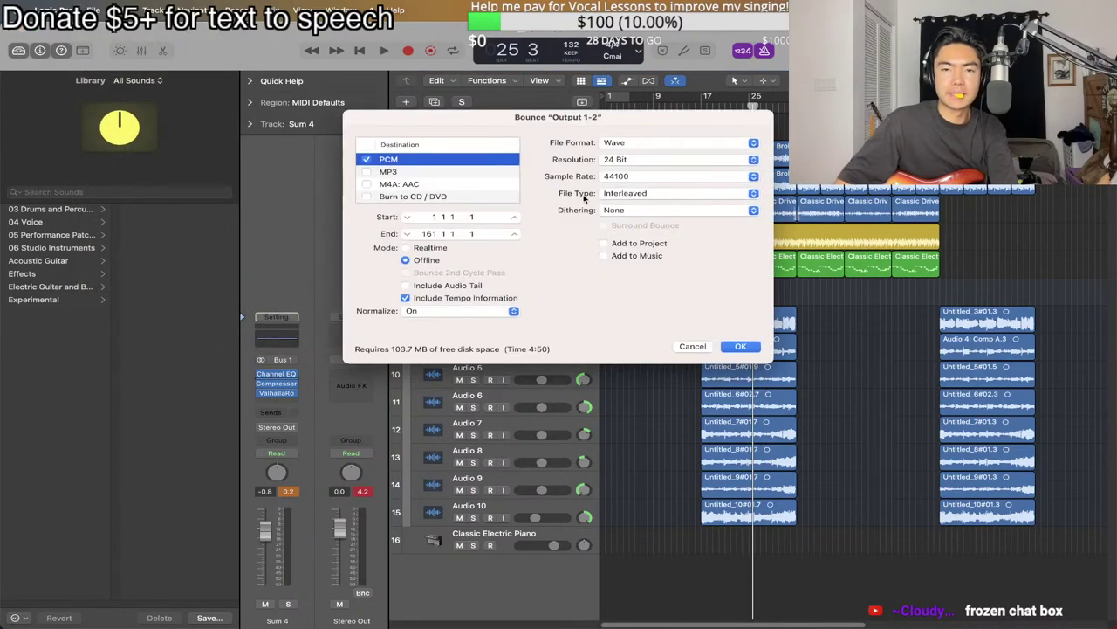
click(738, 346)
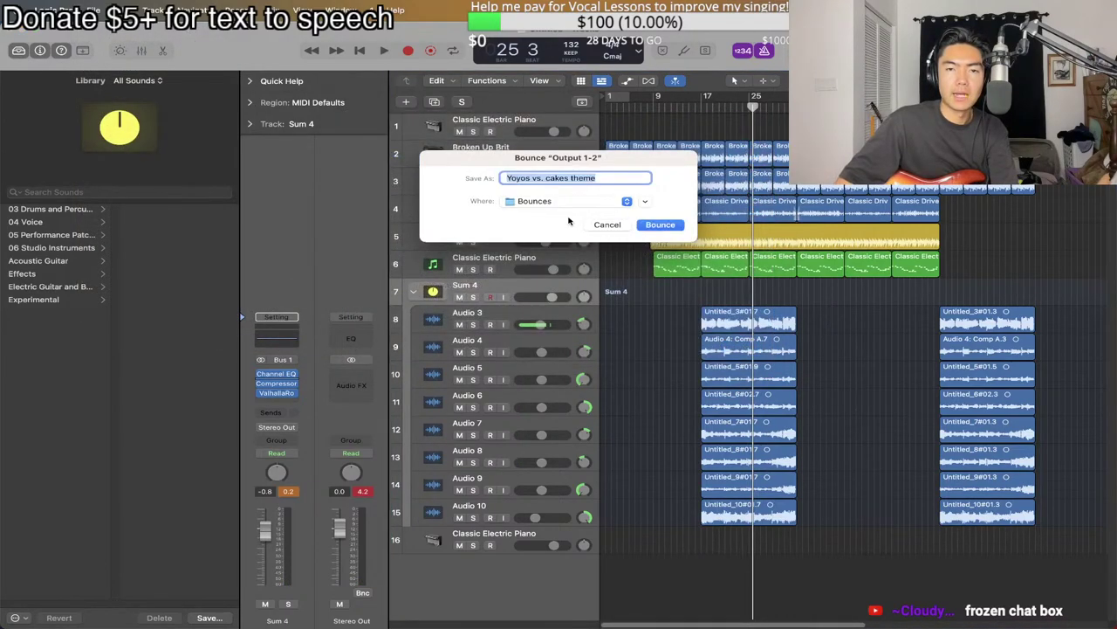
click(661, 225)
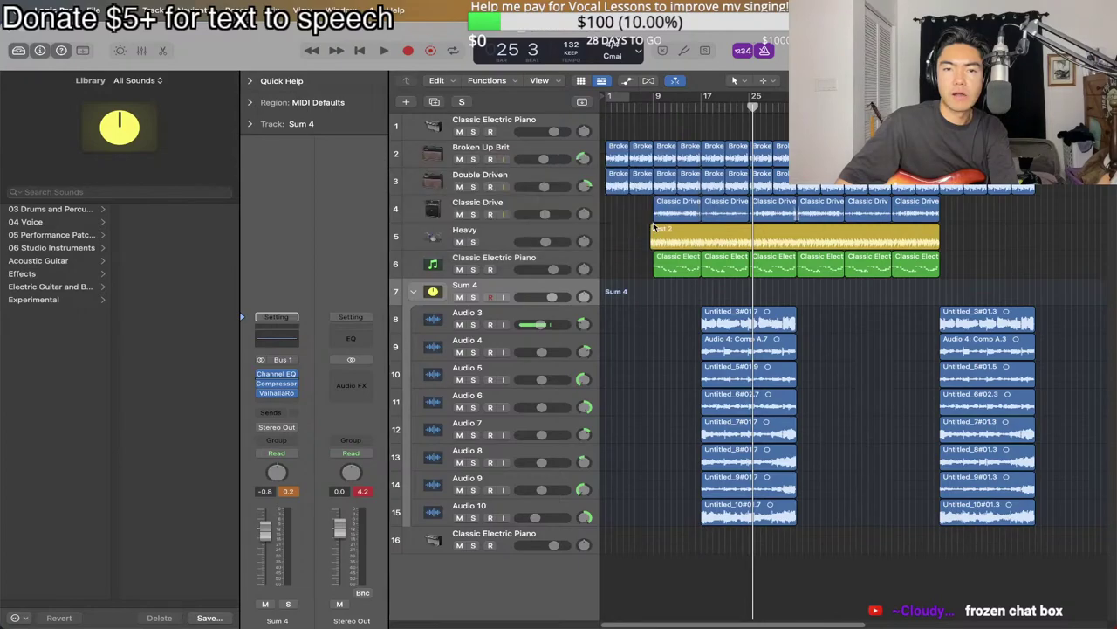
click(559, 260)
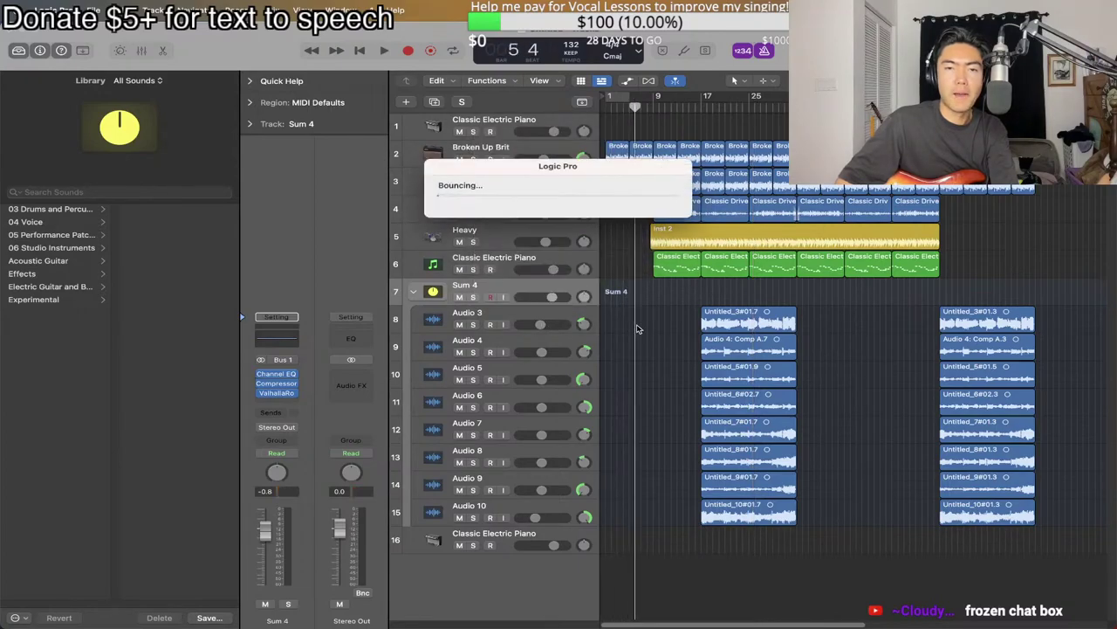